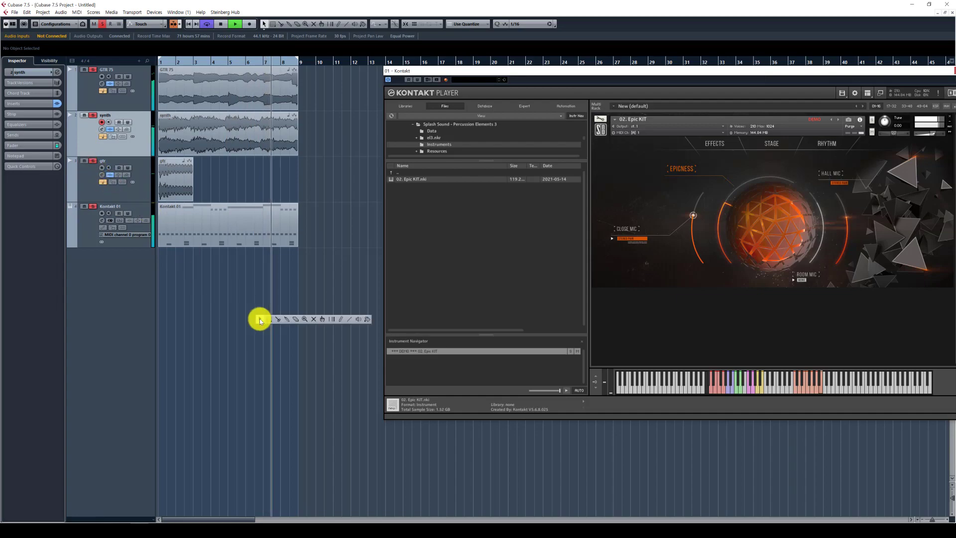
Step: Clear all solo states in the project so every track plays
click(102, 24)
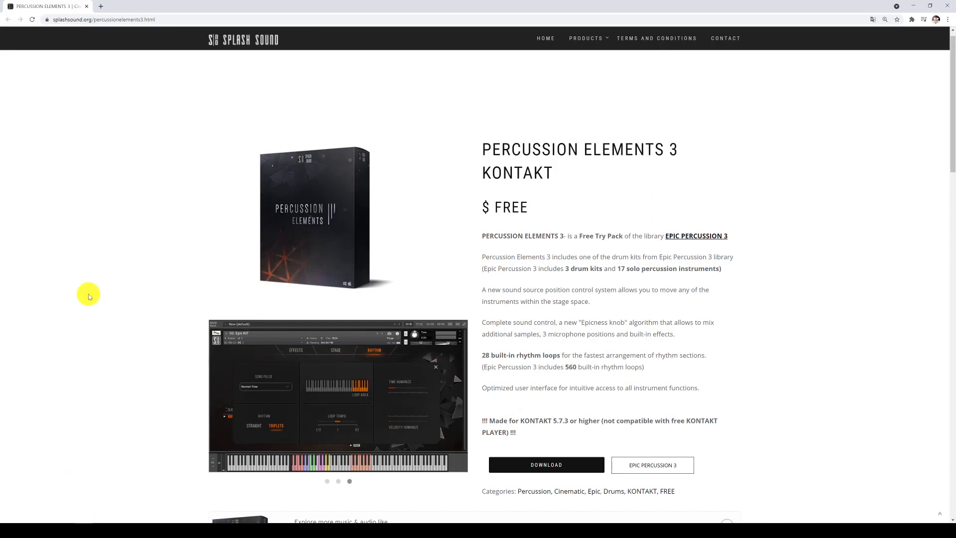
scroll(89, 297, up, 1)
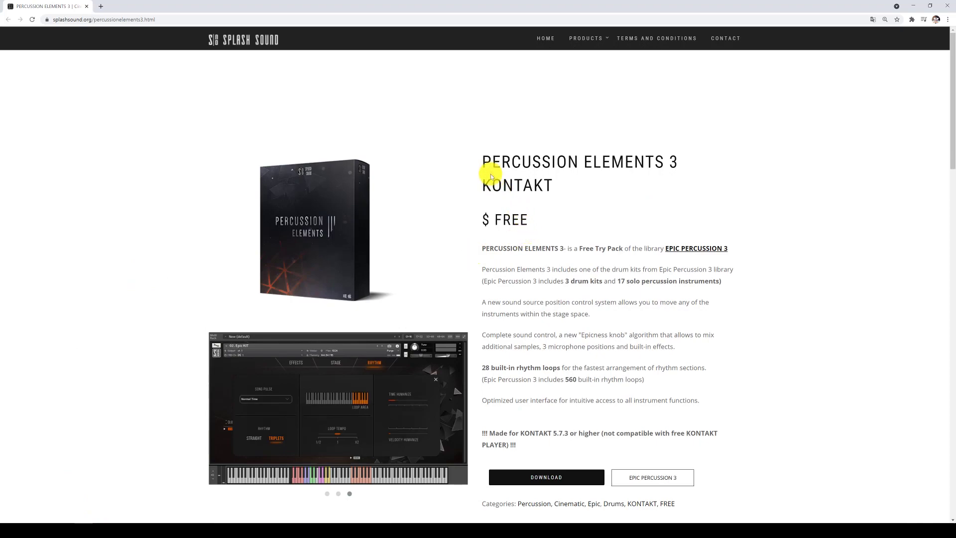
Step: On the Splash Sound web page, start the free Percussion Elements 3 download and open the checkout's payment details form
drag(482, 160, 554, 186)
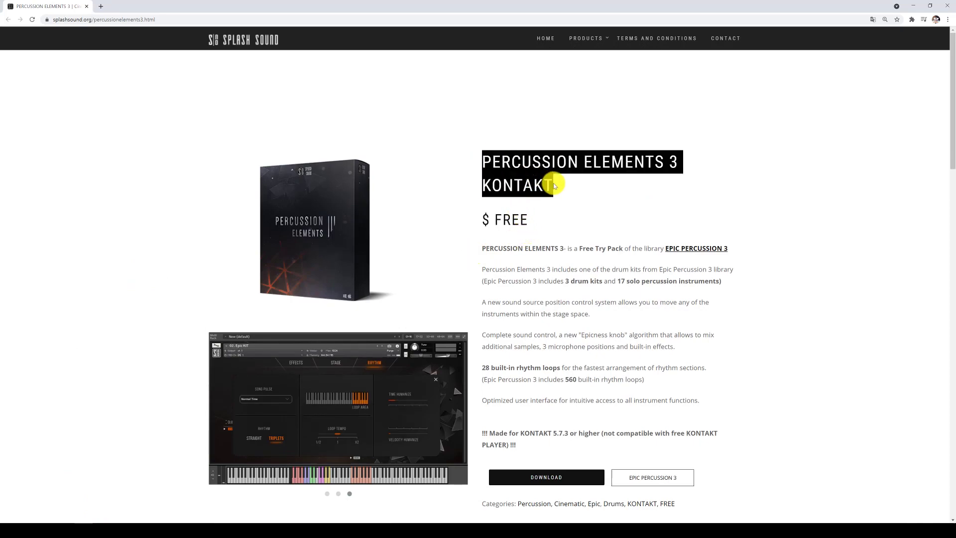
click(555, 186)
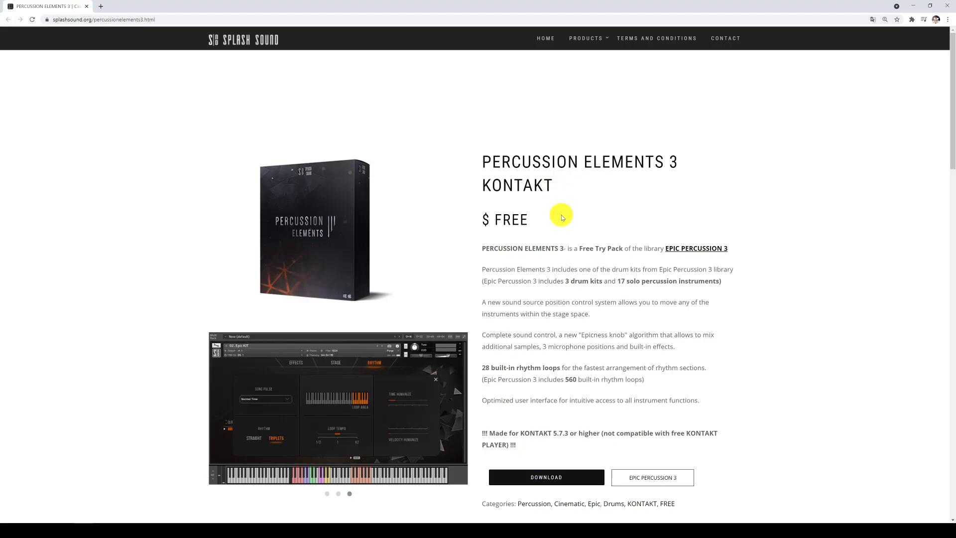
drag(482, 158, 556, 186)
click(555, 186)
scroll(561, 204, down, 2)
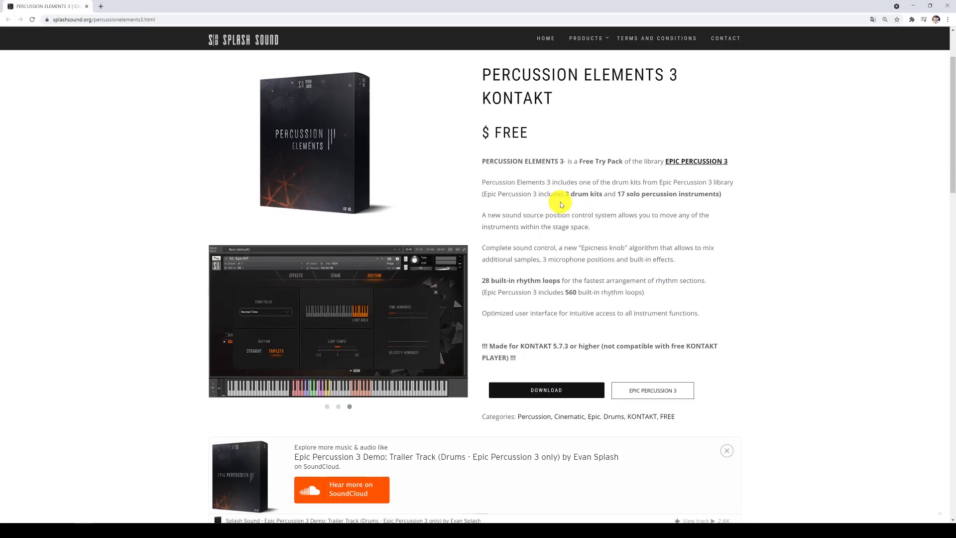
click(546, 391)
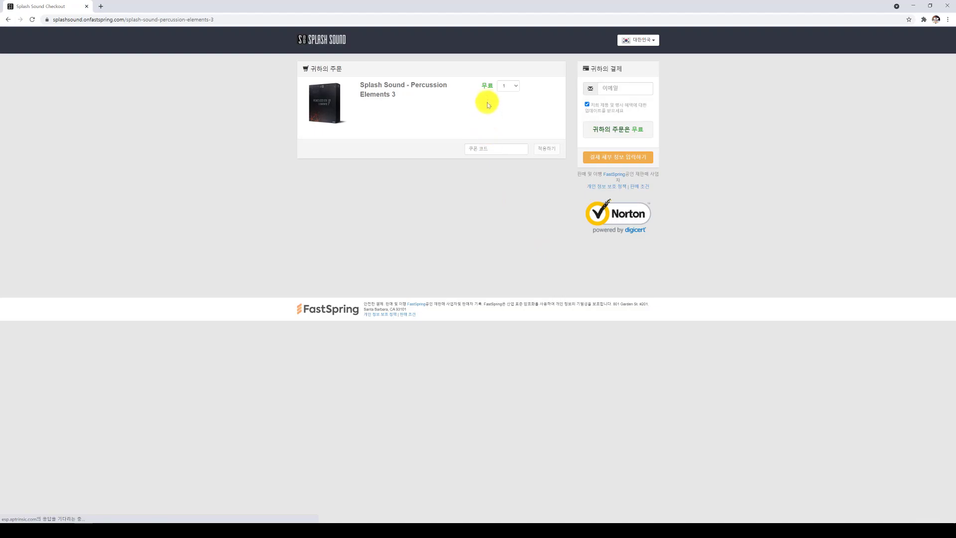
click(615, 89)
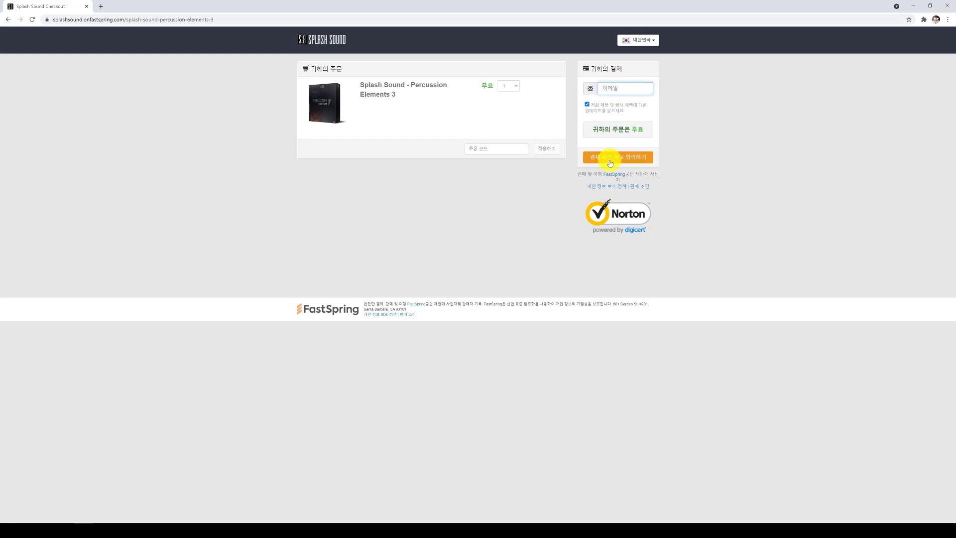
click(610, 159)
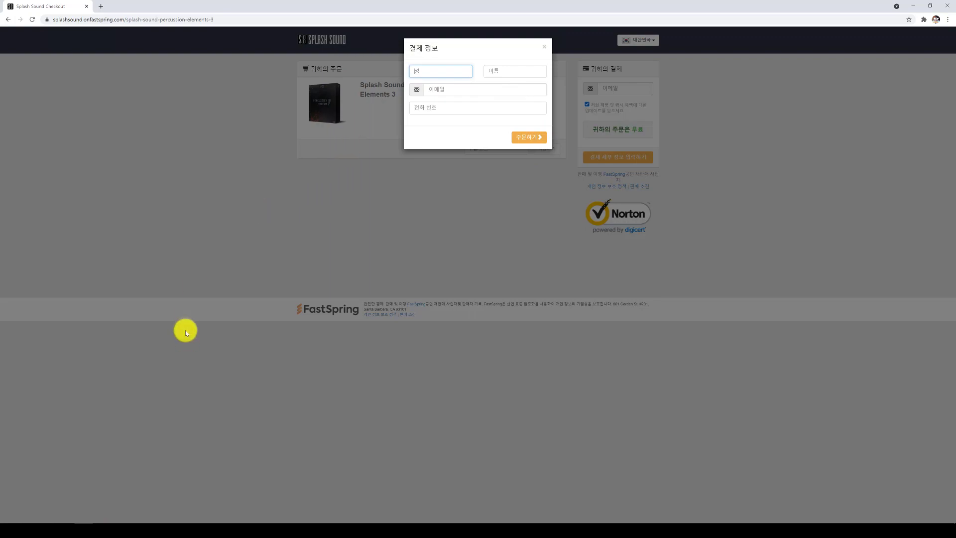
Step: In File Explorer, inspect the extracted Percussion Elements 3 folder and look at the 02. Epic KIT file in its Instruments subfolder
click(66, 529)
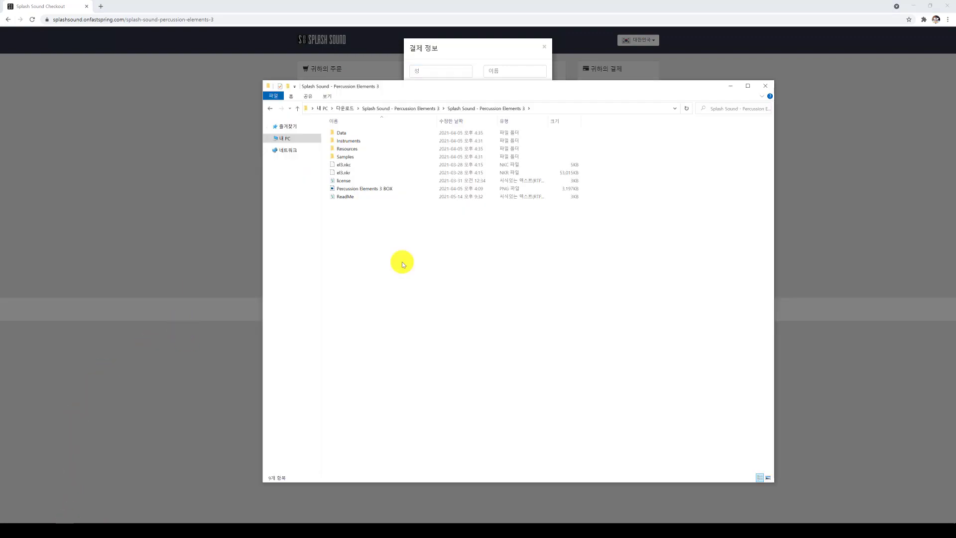
key(ctrl+a)
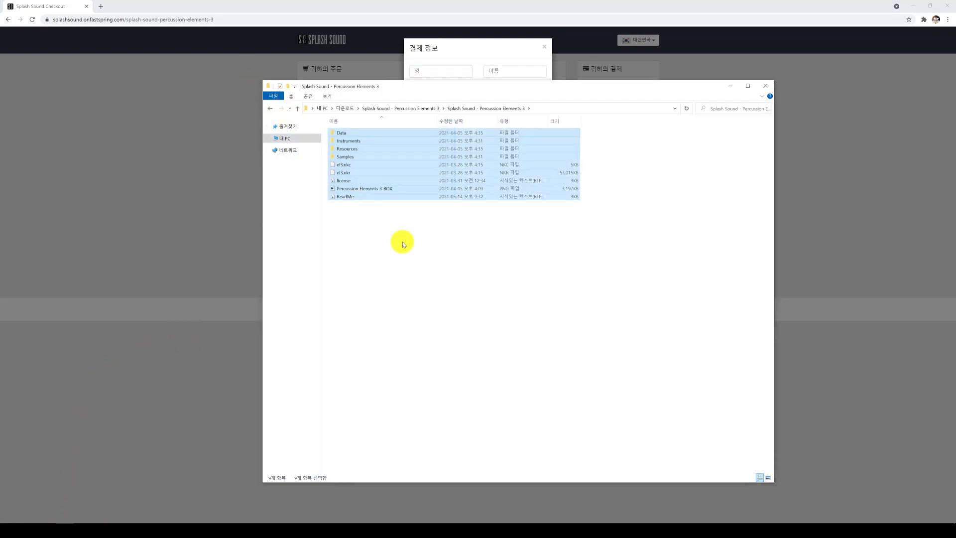
click(393, 246)
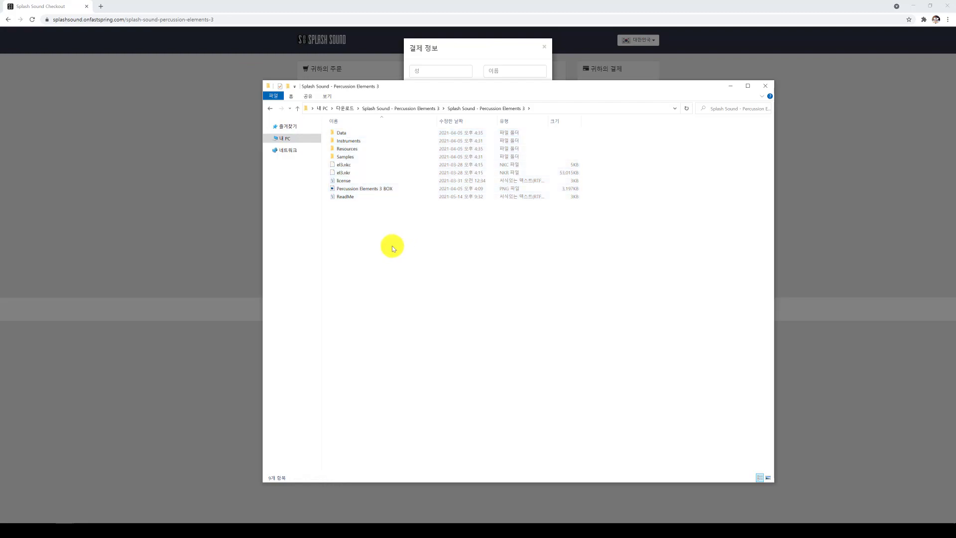
double_click(363, 141)
click(352, 134)
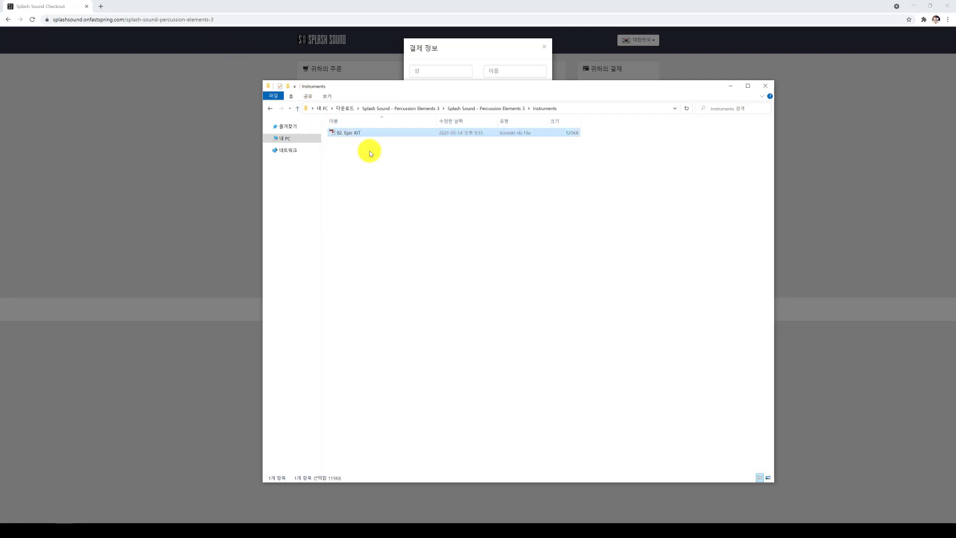
click(368, 167)
drag(369, 171, 306, 91)
click(426, 214)
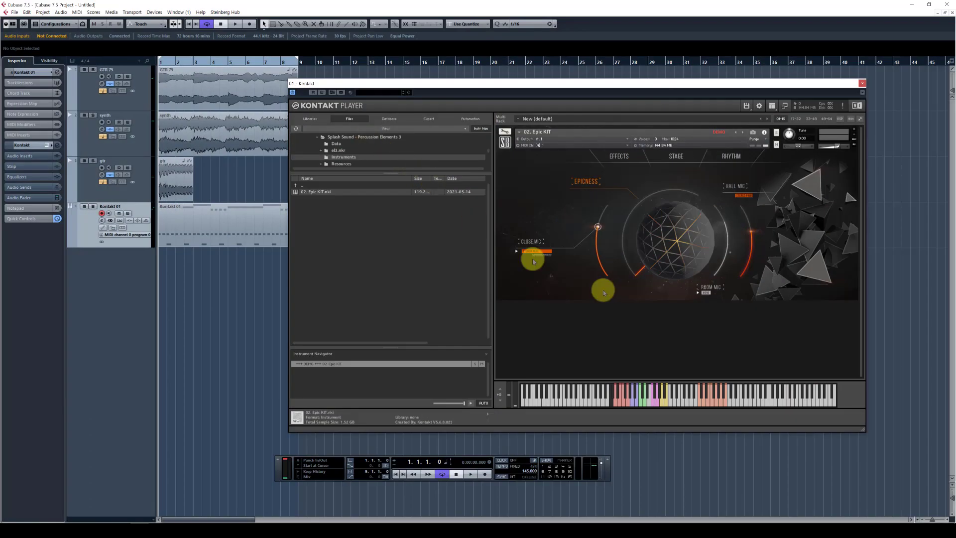
Step: In Cubase, hide the transport panel and solo the Kontakt 01 track
key(F2)
key(s)
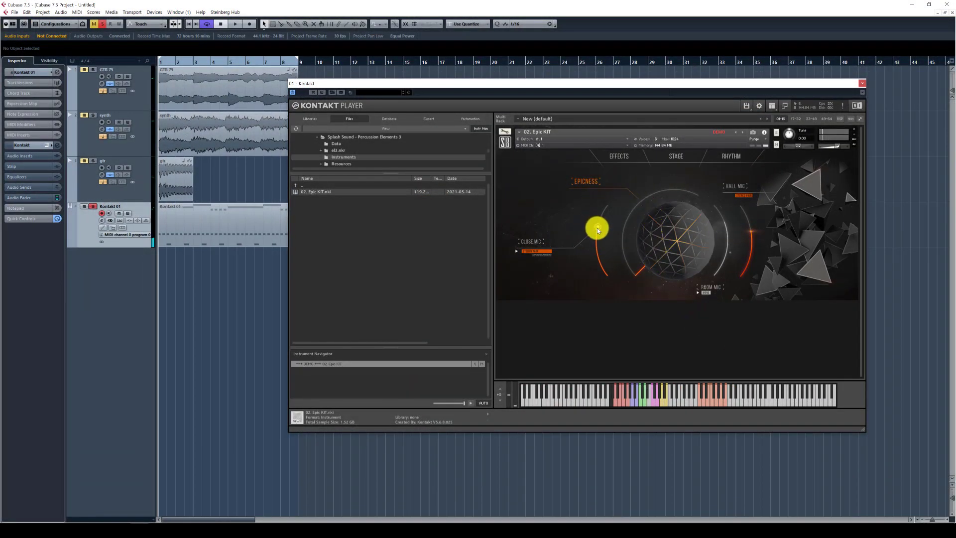
Step: Sweep the Close Mic, Hall Mic and Room Mic levels of 02. Epic KIT to audition them, and restore their levels
drag(597, 228, 598, 211)
drag(603, 219, 601, 266)
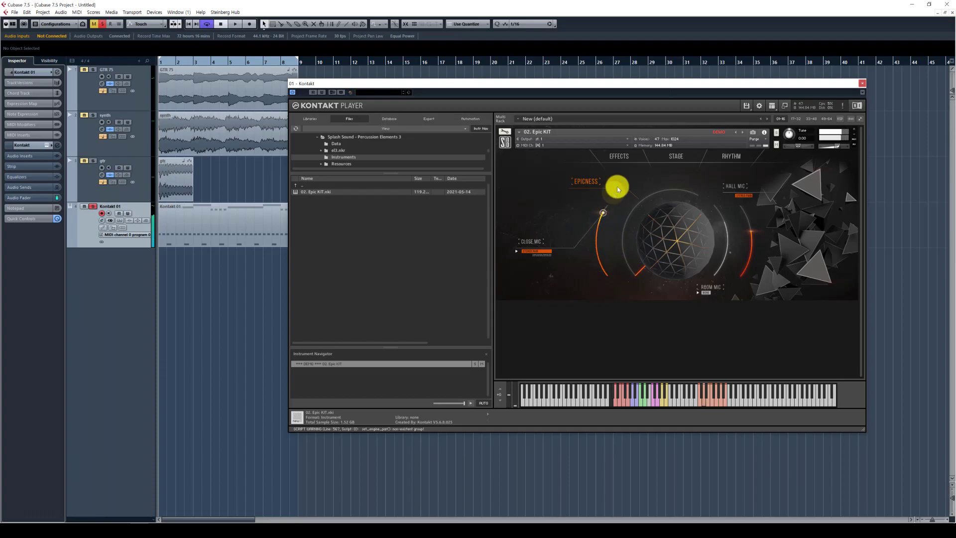
drag(607, 206, 617, 301)
drag(599, 256, 612, 291)
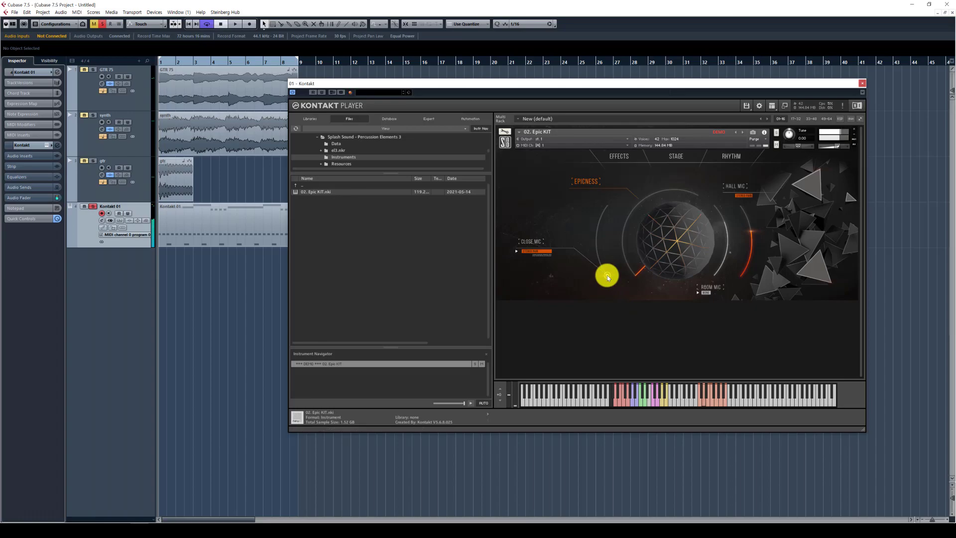
drag(607, 274, 602, 217)
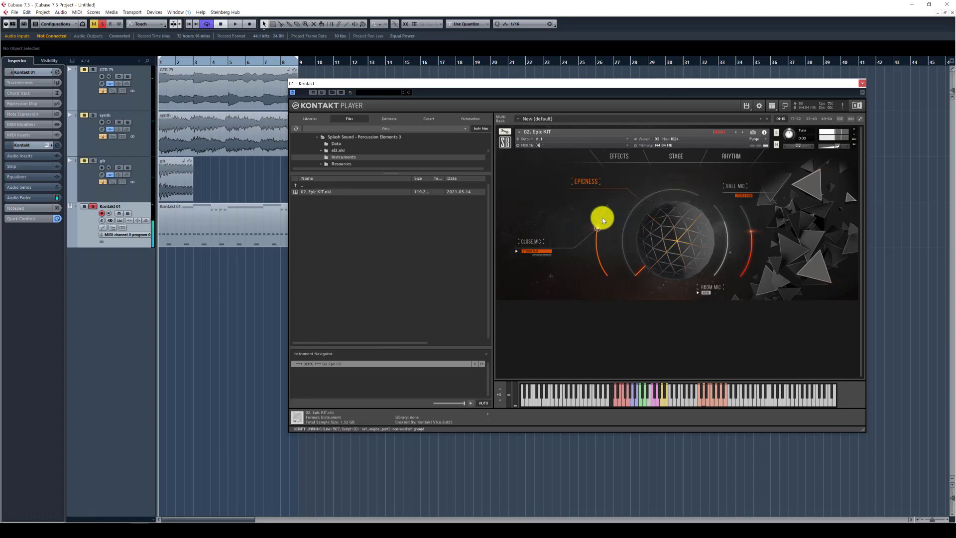
drag(752, 235, 754, 256)
drag(728, 248, 660, 319)
Step: Sweep the Epicness control up high and settle it at a moderate level
drag(644, 260, 655, 85)
drag(664, 219, 670, 170)
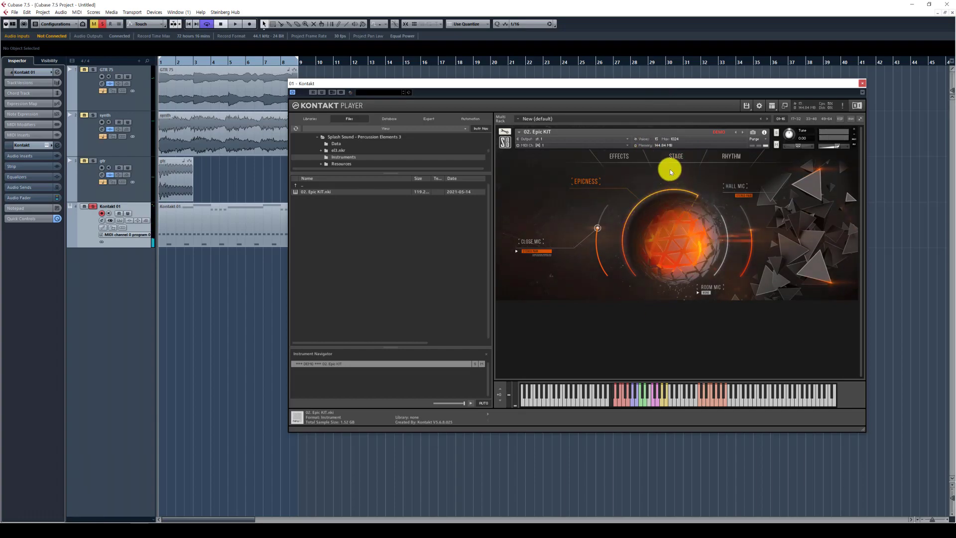
drag(673, 228, 663, 202)
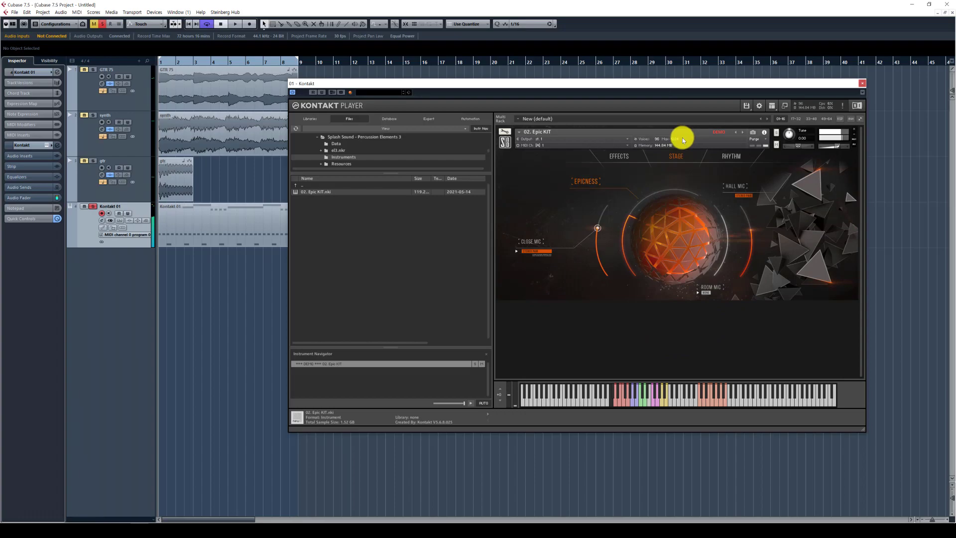
Step: In the Stage settings, try Taiko Ensemble, Snare Ensemble and Tambourine, return to Cymbals and try out its stage position
click(676, 155)
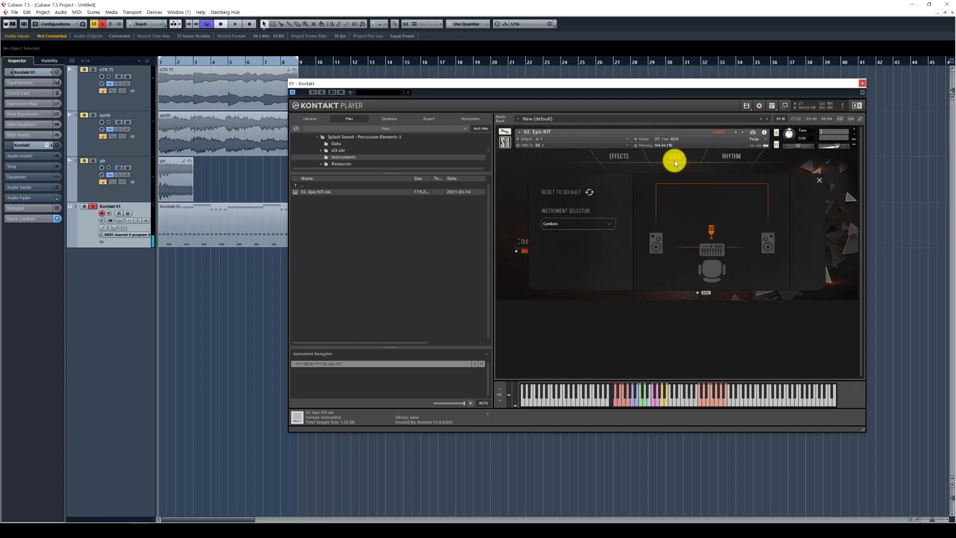
click(732, 157)
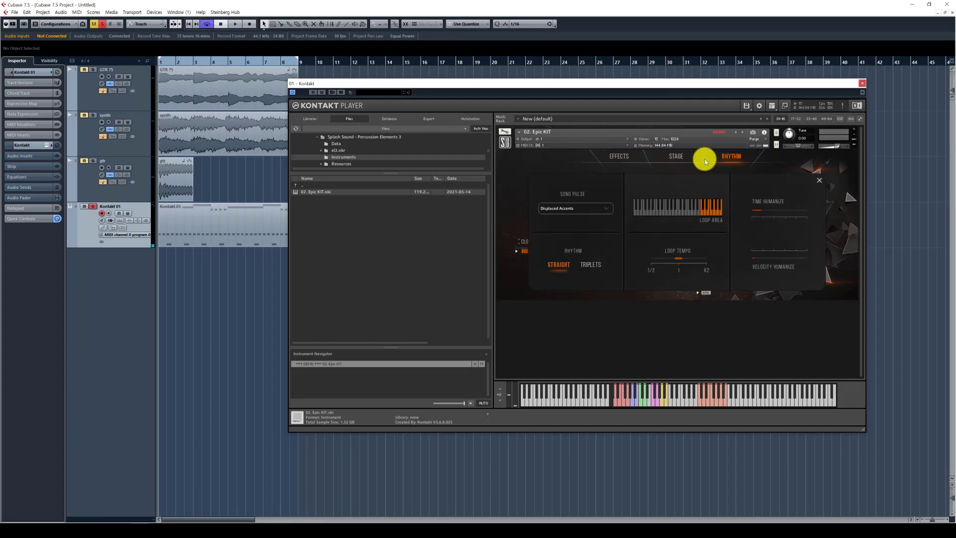
click(682, 161)
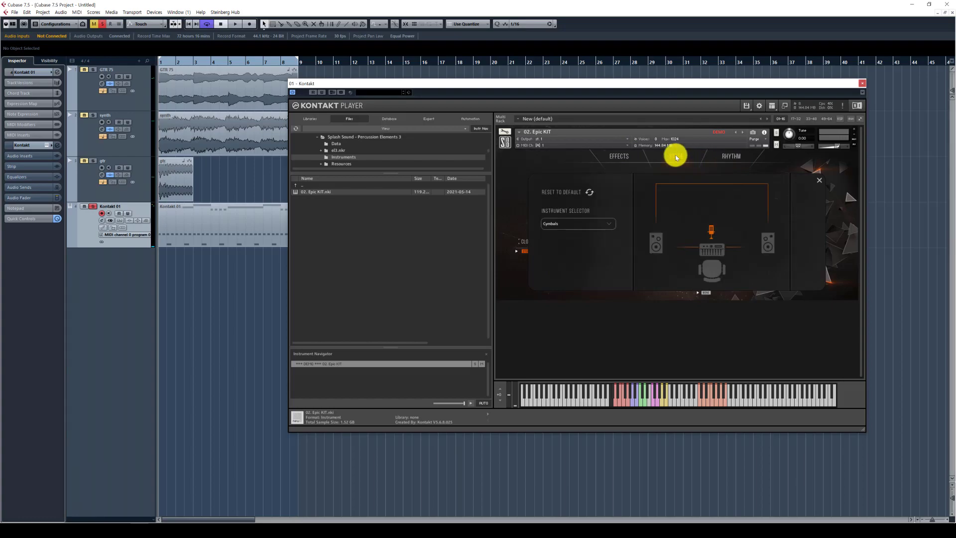
click(602, 225)
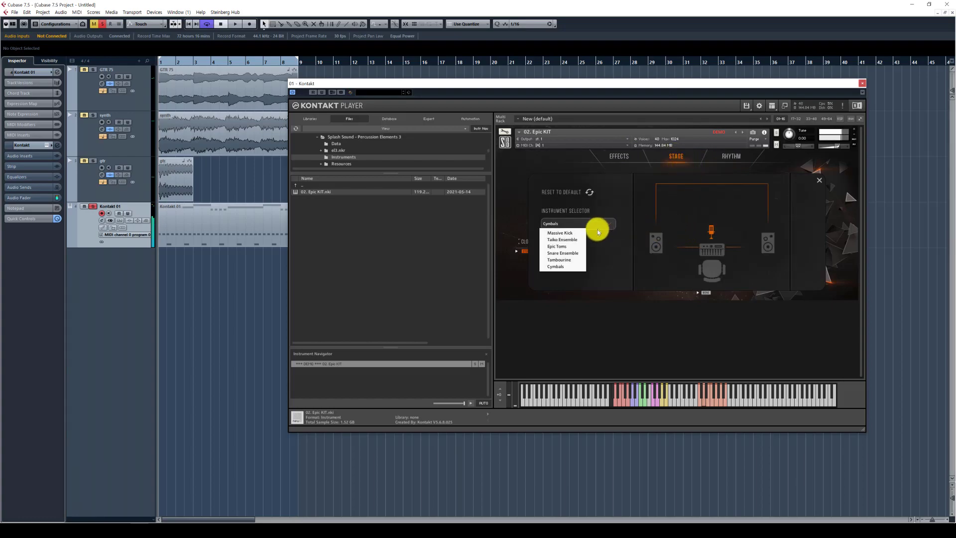
click(581, 238)
click(580, 227)
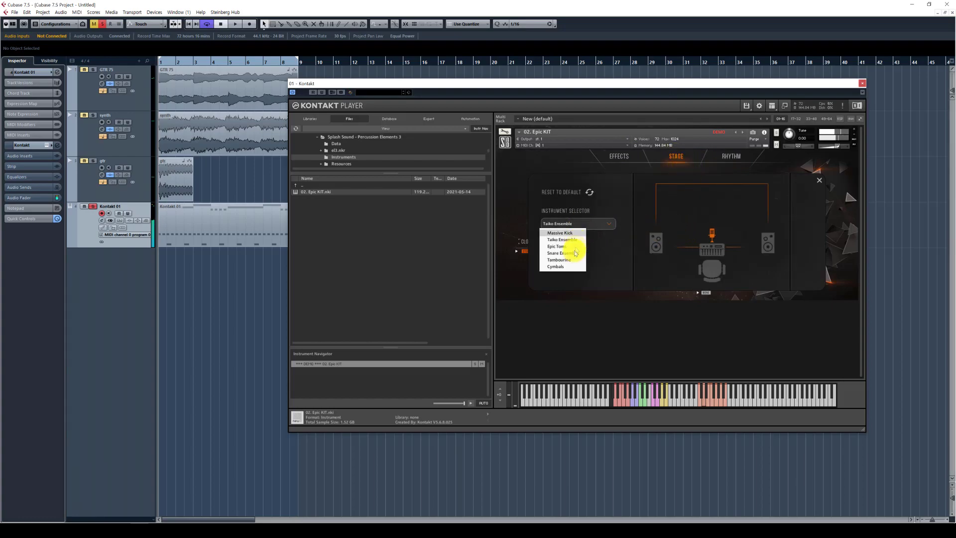
click(575, 252)
click(567, 228)
click(562, 260)
click(568, 229)
click(560, 267)
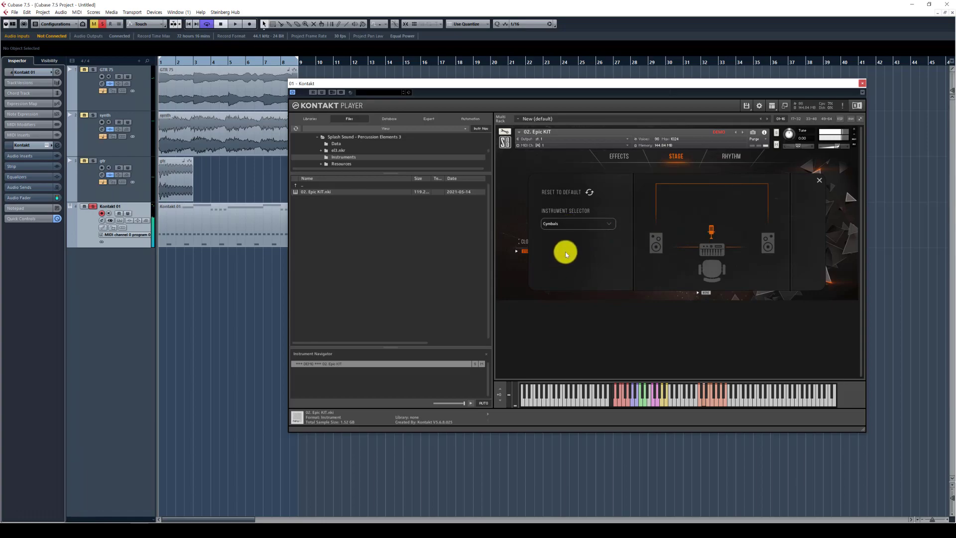
mouse_move(712, 210)
mouse_down()
mouse_move(683, 196)
mouse_move(773, 199)
mouse_move(712, 229)
mouse_up()
Step: In the Rhythm settings, keep Song Pulse at Displaced Accents, return Loop Tempo to 1 and adjust Time Humanize and Velocity Humanize
click(737, 157)
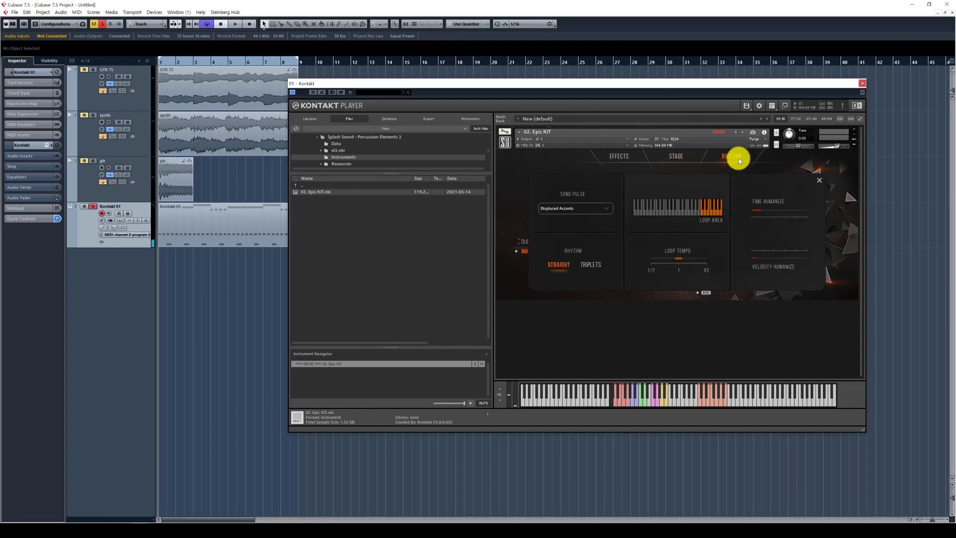
click(608, 208)
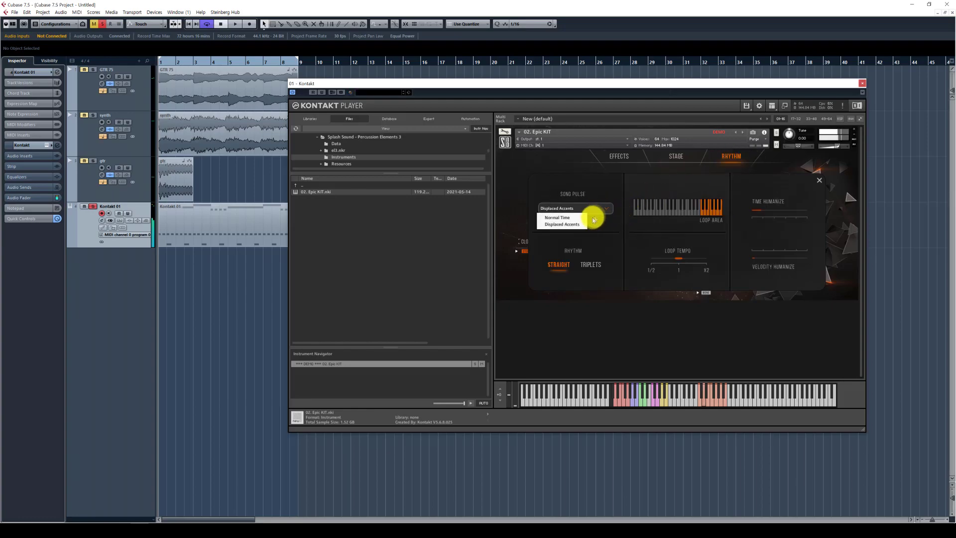
click(579, 225)
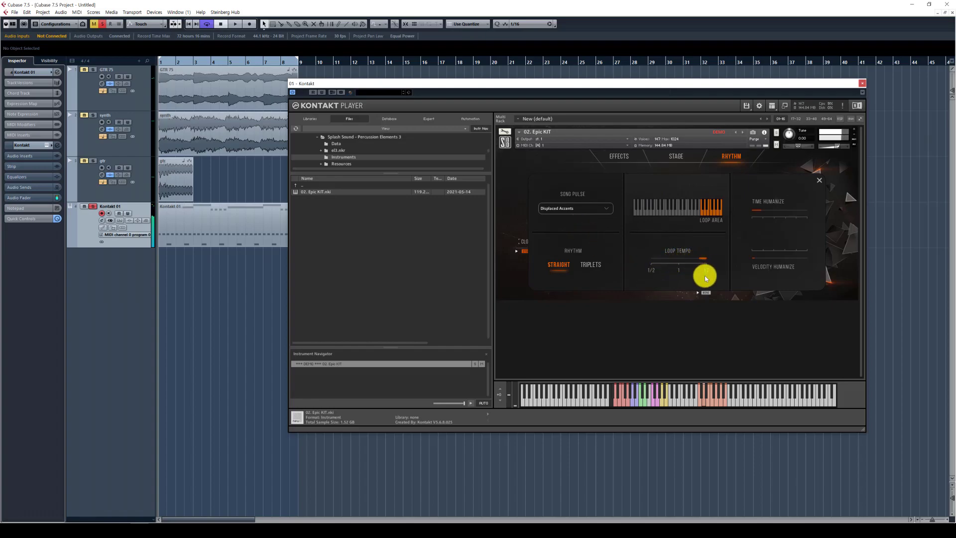
drag(706, 261, 678, 263)
drag(812, 213, 790, 215)
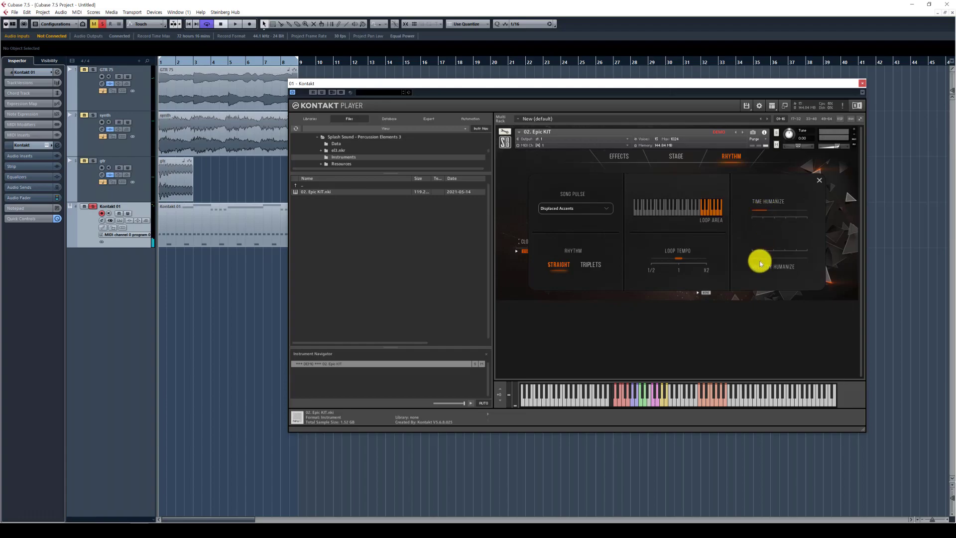
mouse_move(757, 260)
mouse_down()
mouse_move(830, 261)
mouse_move(761, 253)
mouse_up()
Step: In the Effects settings, switch off the EQ, raise the compressor's Make Up to maximum and leave the compressor off
click(677, 157)
click(624, 158)
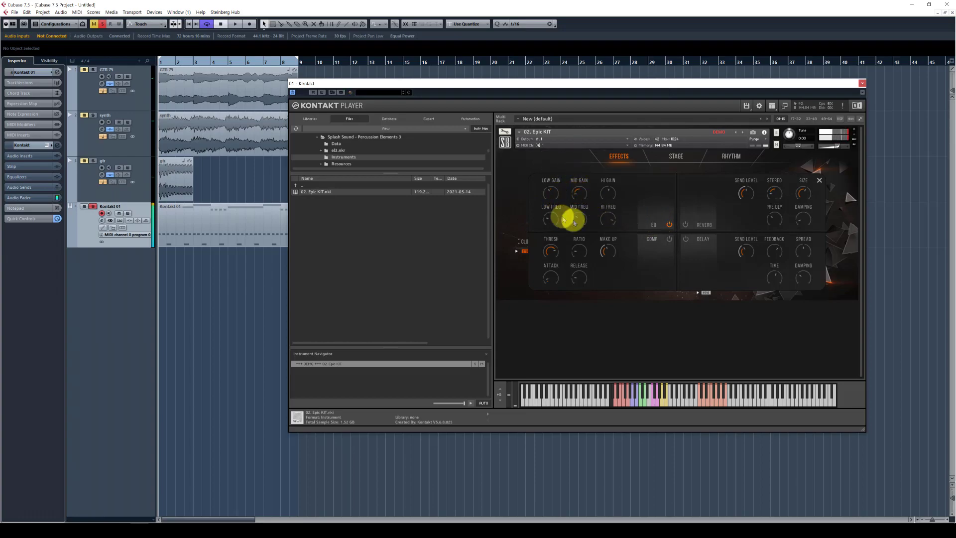
click(668, 226)
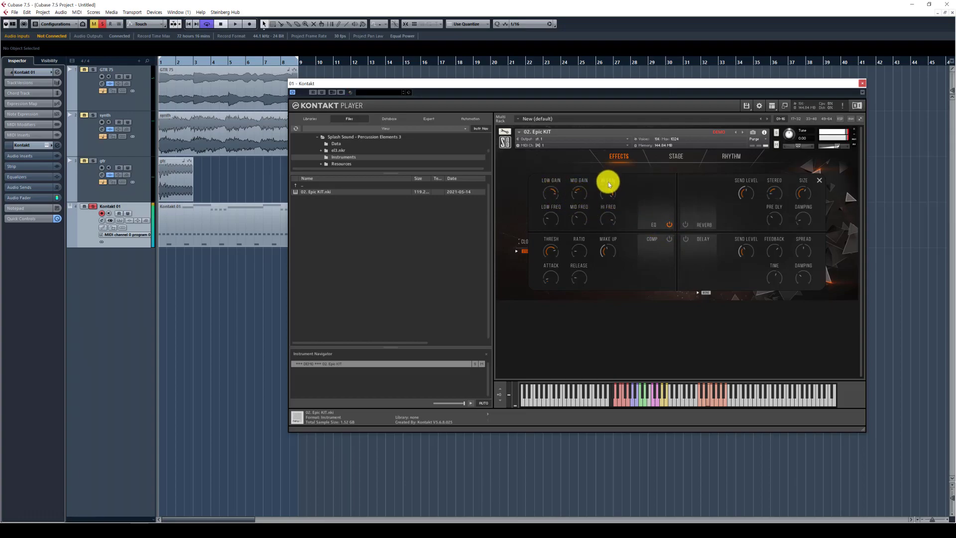
click(670, 238)
drag(607, 258, 604, 237)
click(670, 240)
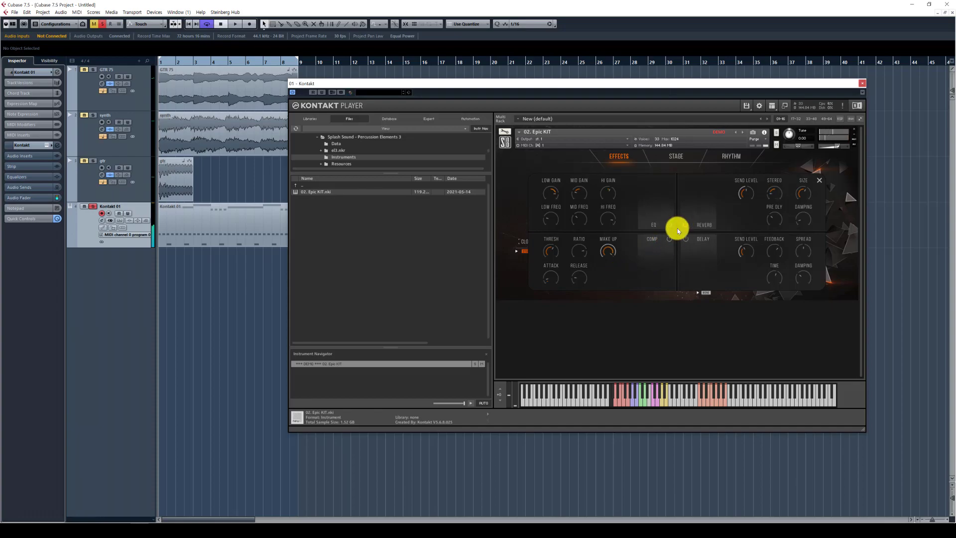
Step: Raise the reverb's Send Level and Size, and close the effects settings
drag(744, 192, 745, 175)
drag(804, 197, 800, 182)
click(820, 182)
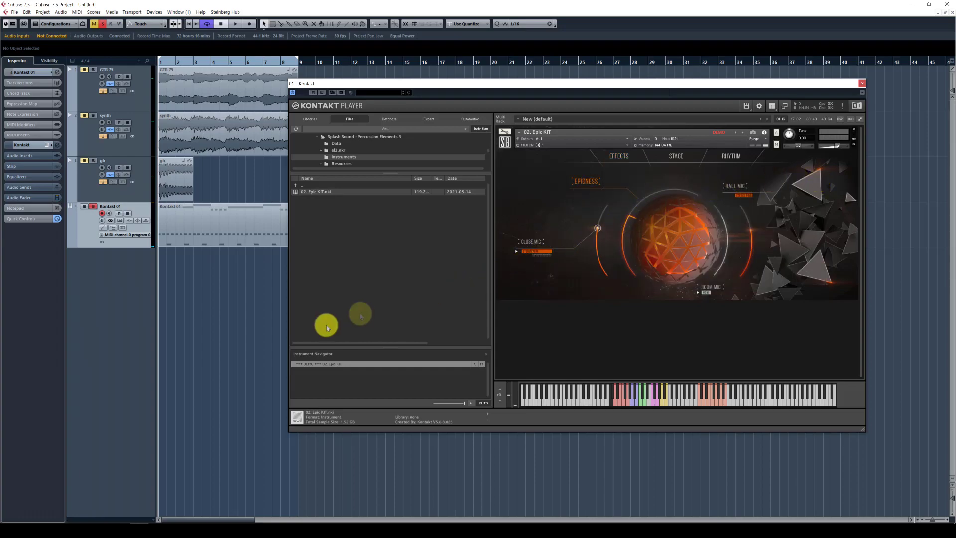
drag(367, 84, 434, 83)
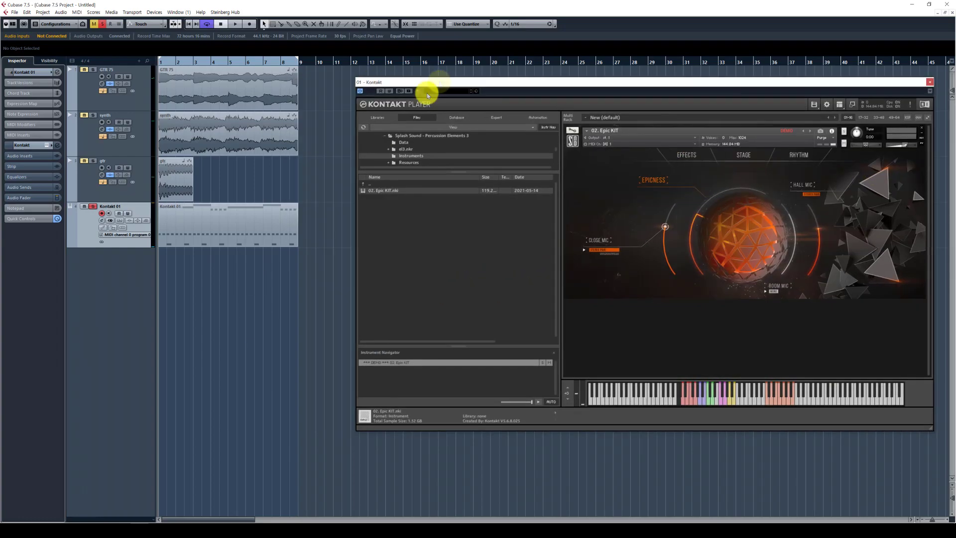
Step: Open the Kontakt 01 MIDI part in the Key Editor and shrink the velocity lane to enlarge the note area
double_click(280, 212)
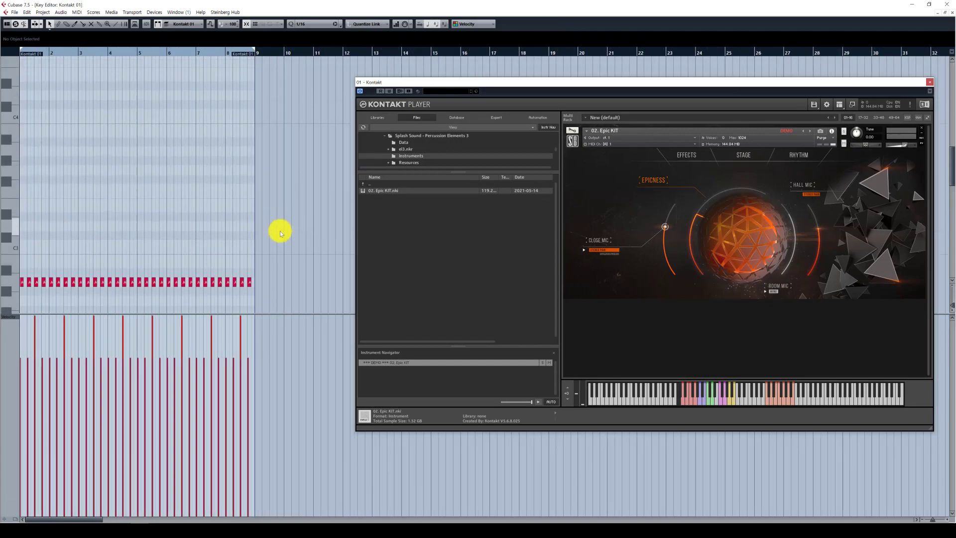
scroll(250, 252, down, 6)
scroll(280, 267, up, 3)
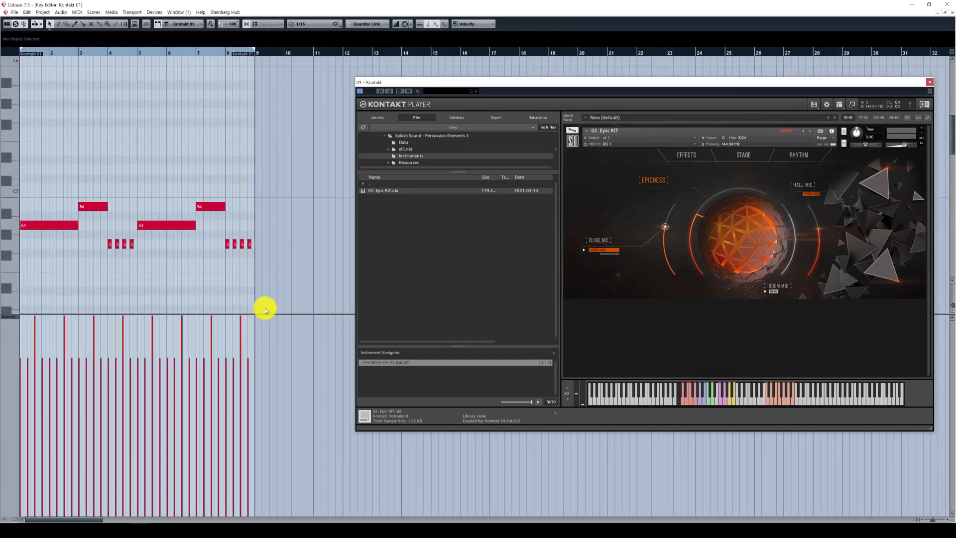
drag(266, 314, 270, 483)
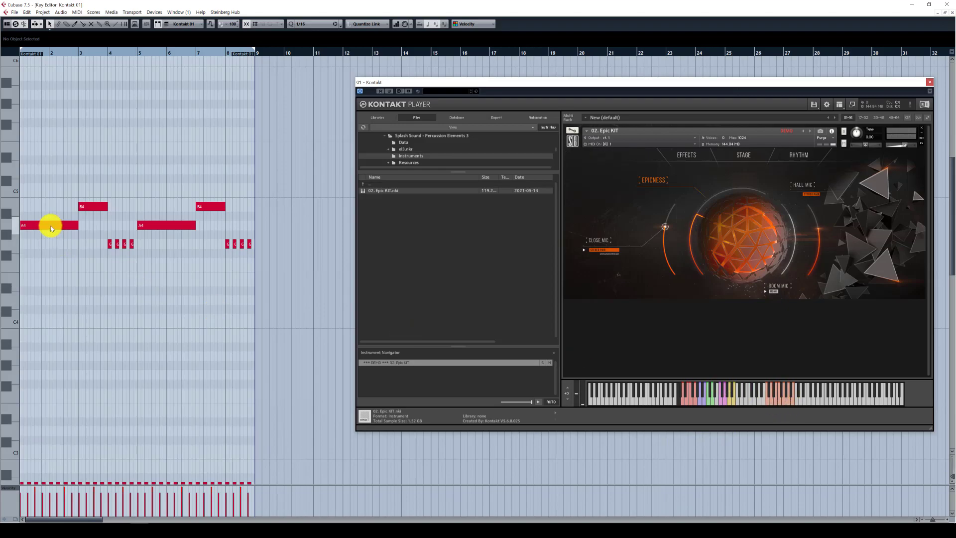
Step: Mute the A2 and C2 notes and play the long A4 loop note from the start of the part
key(h)
key(h)
key(g)
key(g)
scroll(140, 269, down, 8)
scroll(194, 304, up, 6)
drag(151, 270, 256, 397)
scroll(199, 298, up, 2)
key(space)
key(h)
key(h)
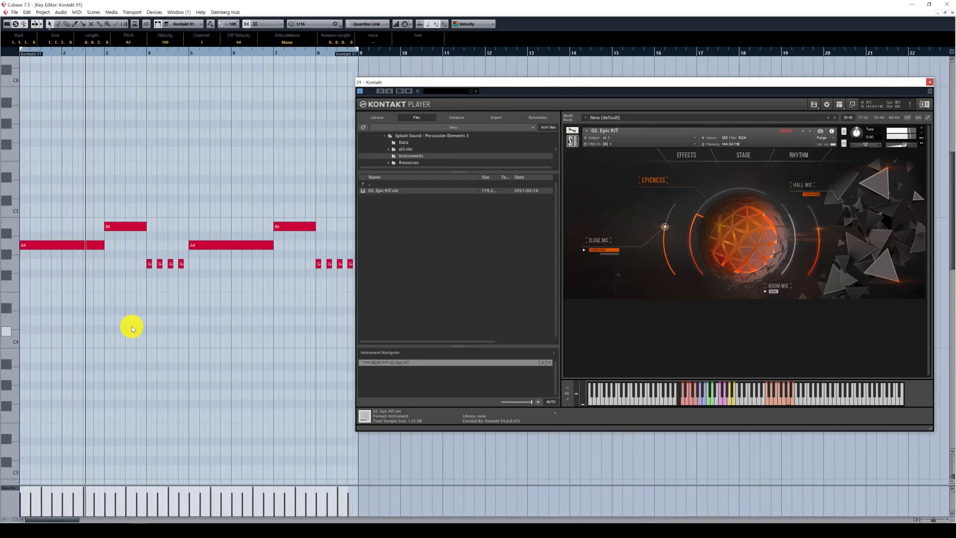
key(space)
Step: Select the first A4 note and play the part from bar 3 to hear the B4 loop note
click(65, 245)
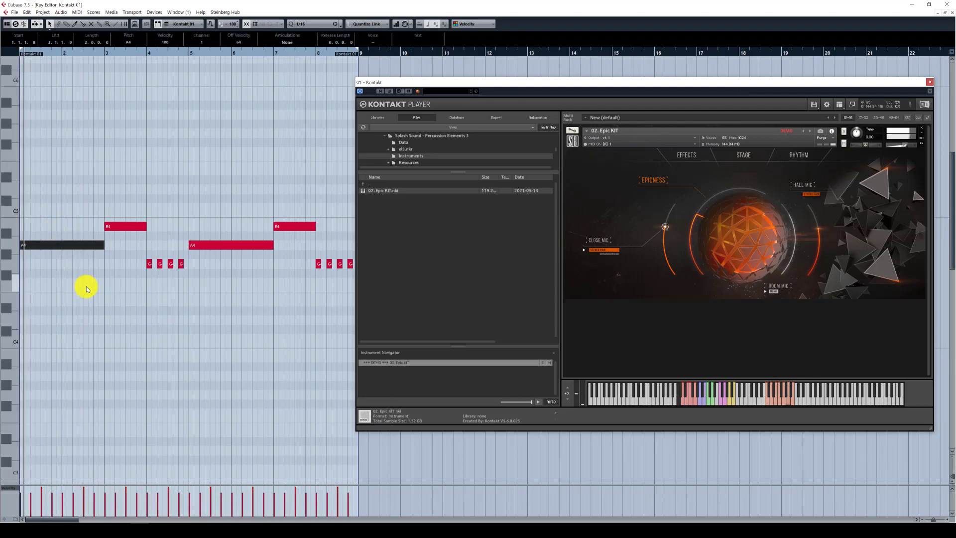
click(106, 52)
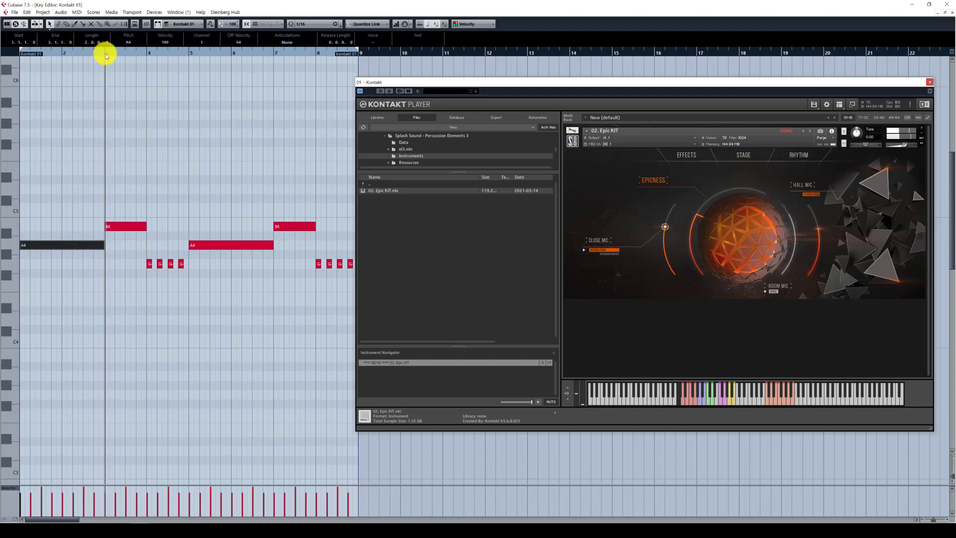
key(space)
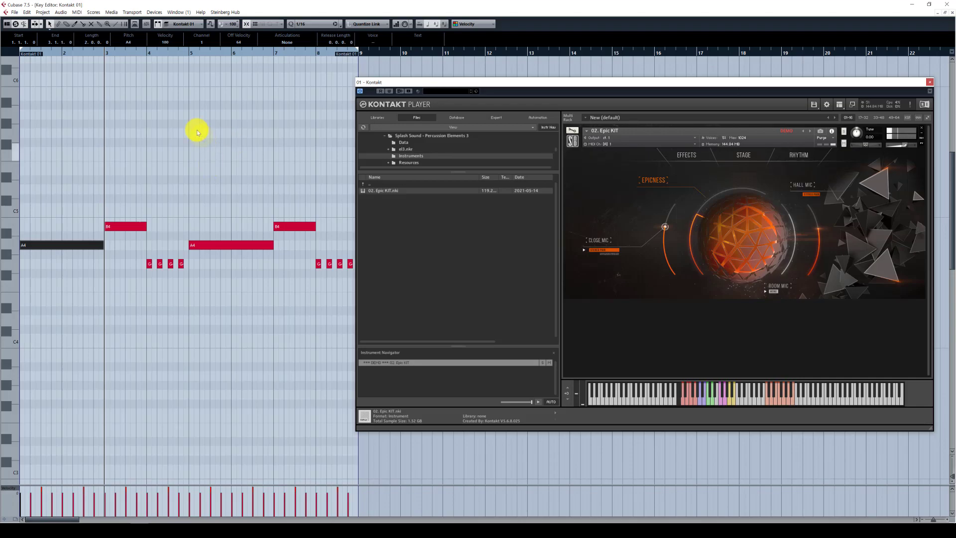
Step: Play the short G4 hits from bar 4, trying a deletion of notes and undoing it
drag(149, 55, 230, 323)
scroll(214, 323, right, 3)
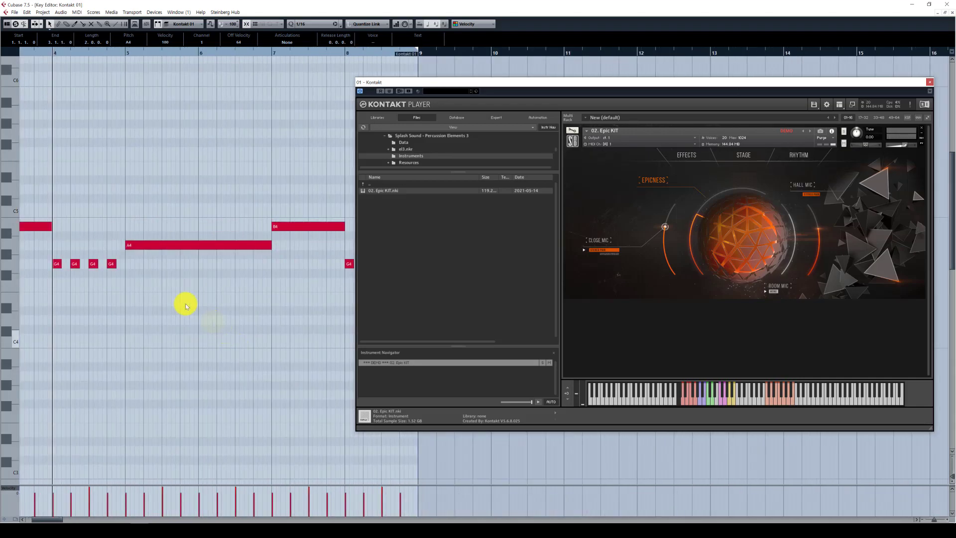
key(space)
mouse_move(133, 295)
mouse_down()
mouse_move(64, 249)
mouse_move(124, 267)
mouse_up()
key(Delete)
key(space)
key(ctrl+z)
key(ctrl+z)
key(space)
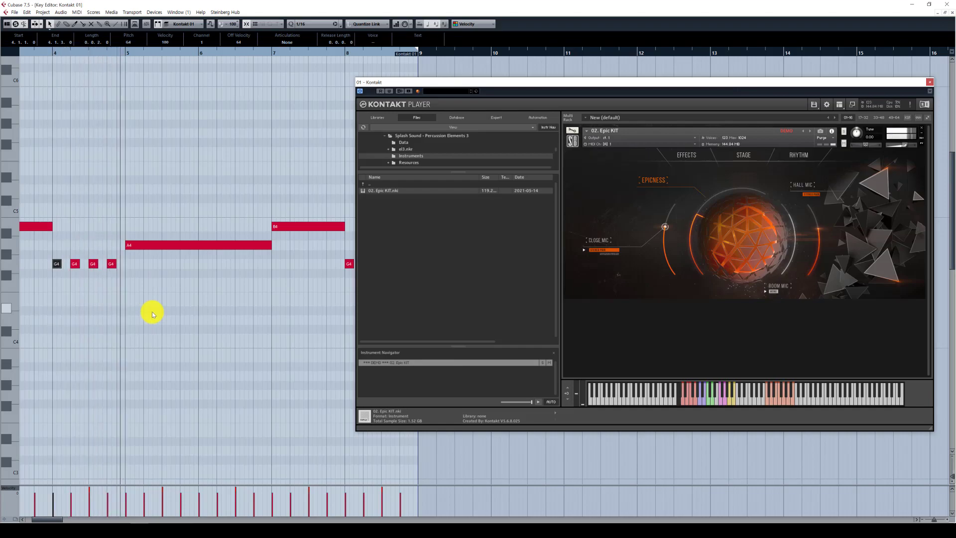
Step: Mute the upper A4, B4 and G4 notes, unmute the row of A2 notes and play the part
scroll(152, 314, down, 4)
drag(265, 317, 161, 307)
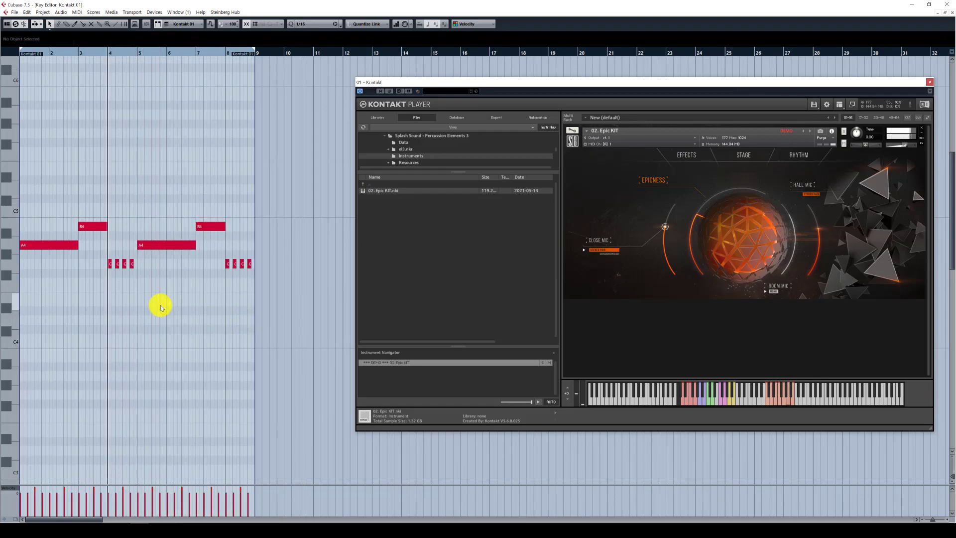
scroll(161, 305, down, 5)
key(space)
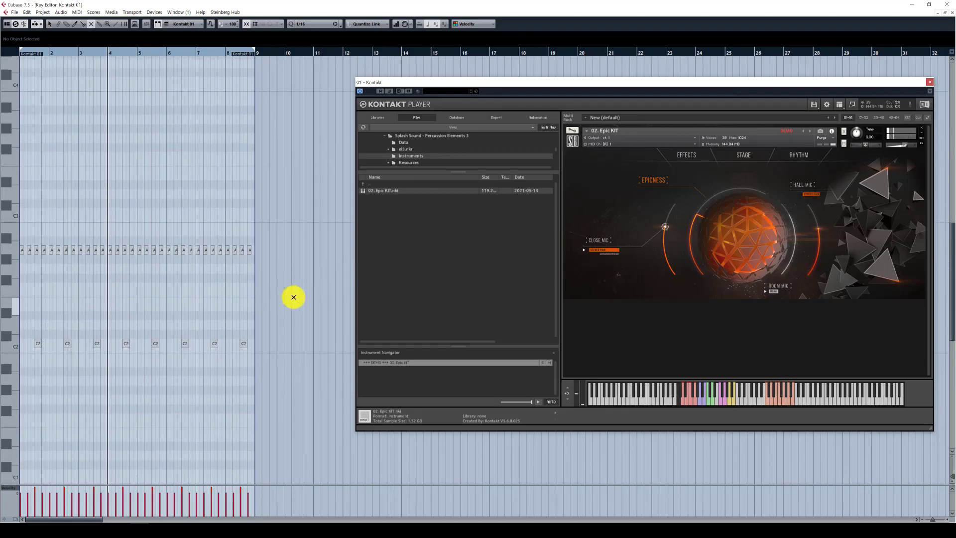
drag(293, 299, 1, 187)
scroll(194, 231, up, 5)
drag(230, 286, 34, 191)
scroll(163, 232, down, 5)
key(space)
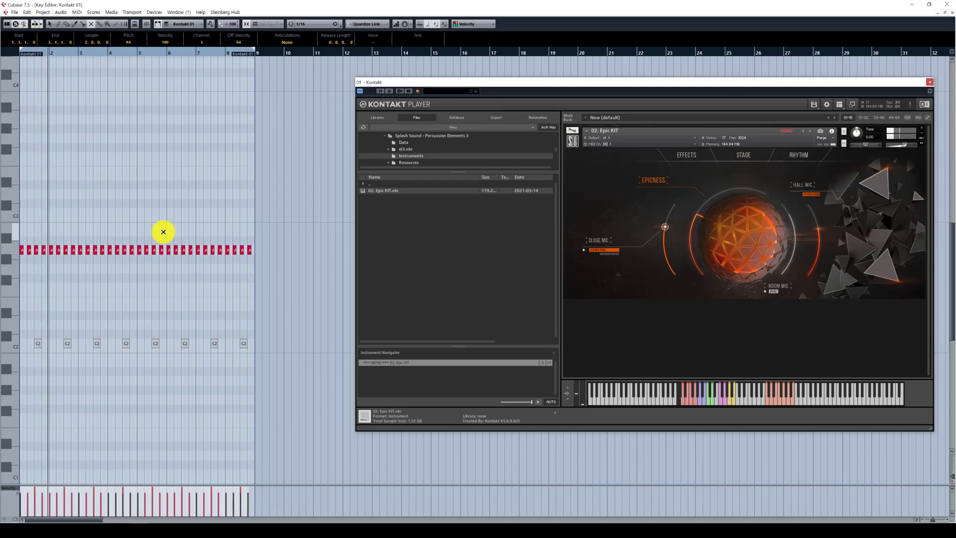
Step: Try deleting some of the A2 notes, undo the deletion and play the part
drag(278, 276, 29, 195)
key(Delete)
key(h)
key(h)
key(h)
key(h)
key(h)
key(h)
key(h)
drag(33, 252, 125, 252)
key(space)
key(ctrl+z)
key(ctrl+z)
key(ctrl+z)
key(space)
Step: Try a lower velocity on the second A2 note and play it
scroll(136, 275, down, 5)
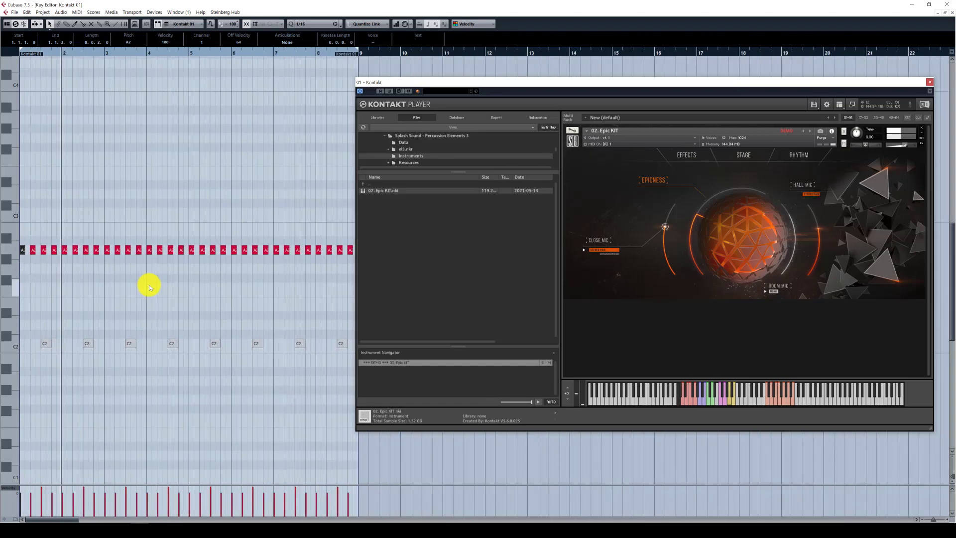
key(space)
key(h)
key(h)
key(h)
key(Right)
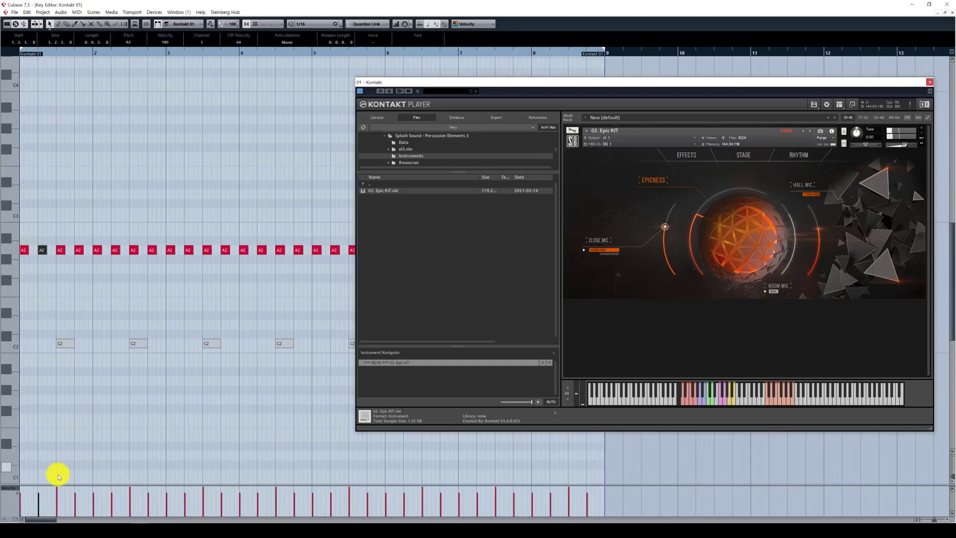
click(41, 503)
click(103, 394)
key(space)
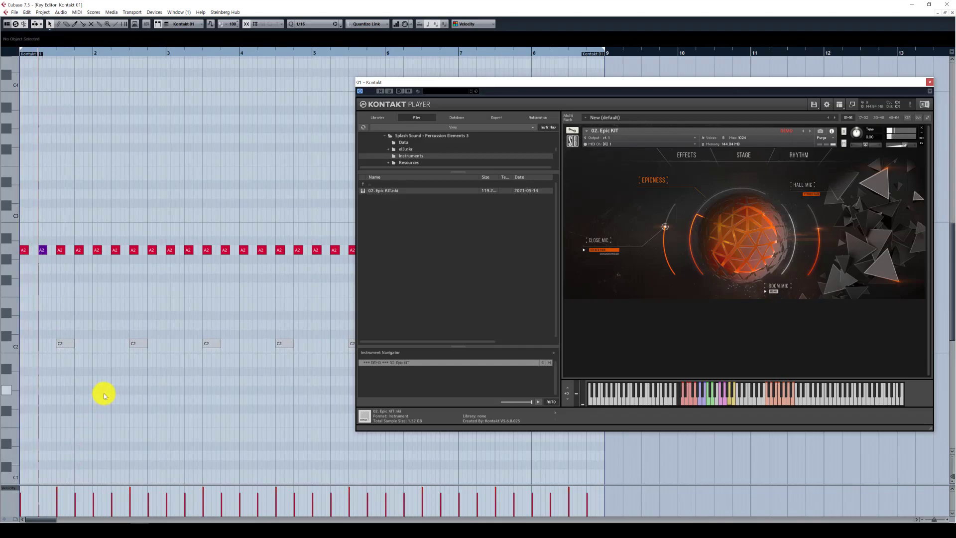
click(41, 494)
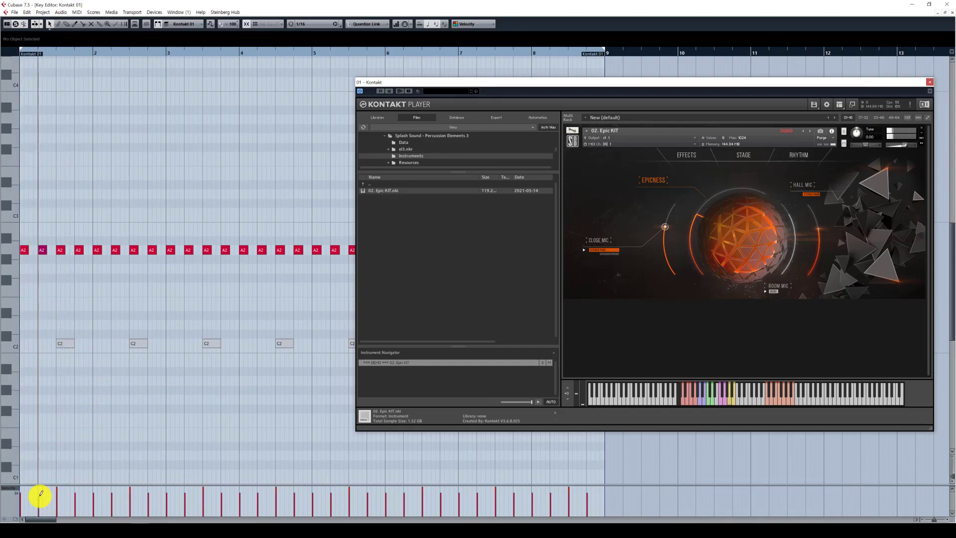
key(space)
Step: Mute the A2 notes, unmute the C2 notes and play the part
key(g)
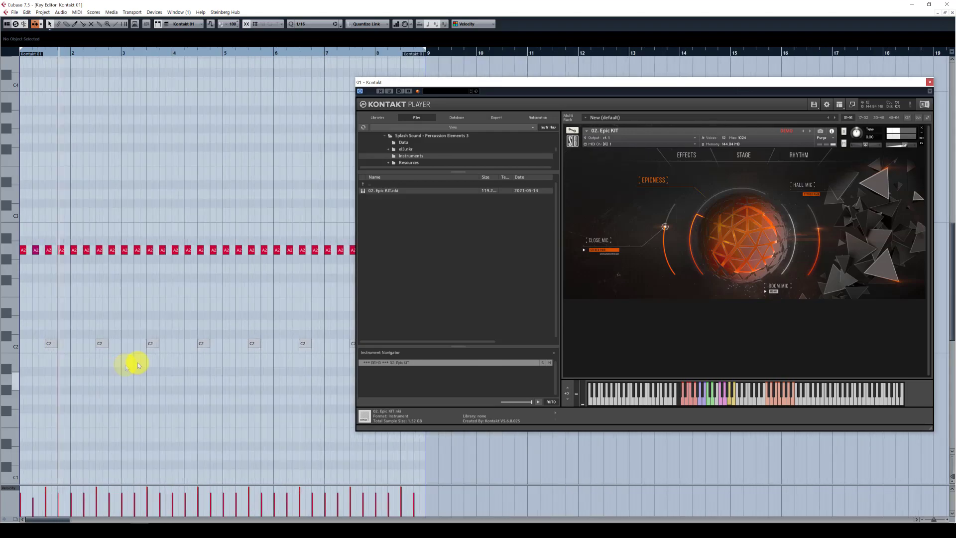
key(g)
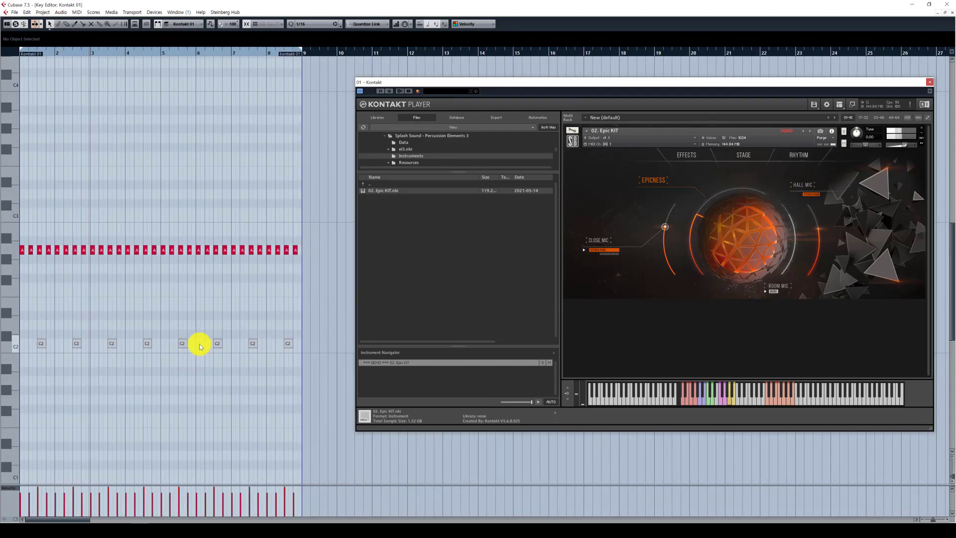
key(space)
key(7)
drag(306, 361, 2, 155)
scroll(150, 271, down, 4)
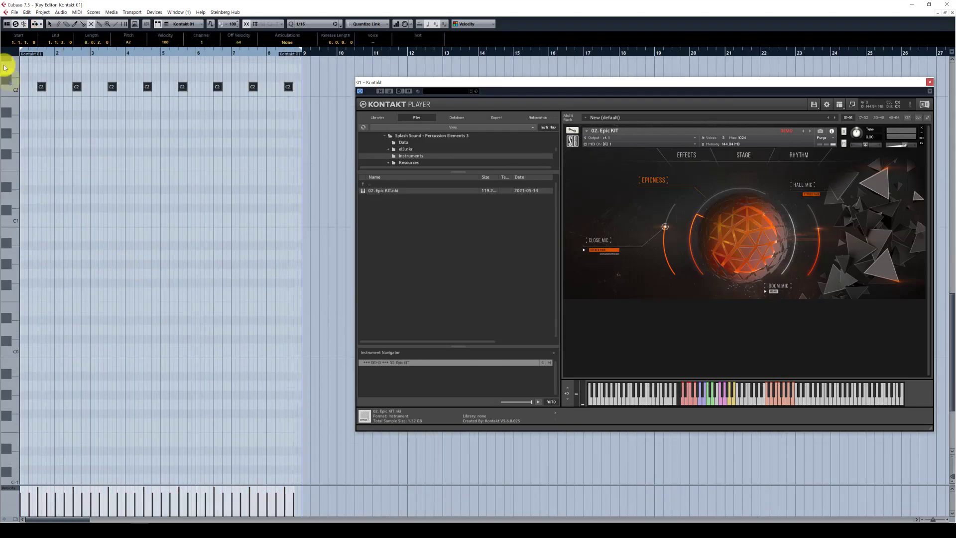
scroll(55, 192, up, 4)
key(h)
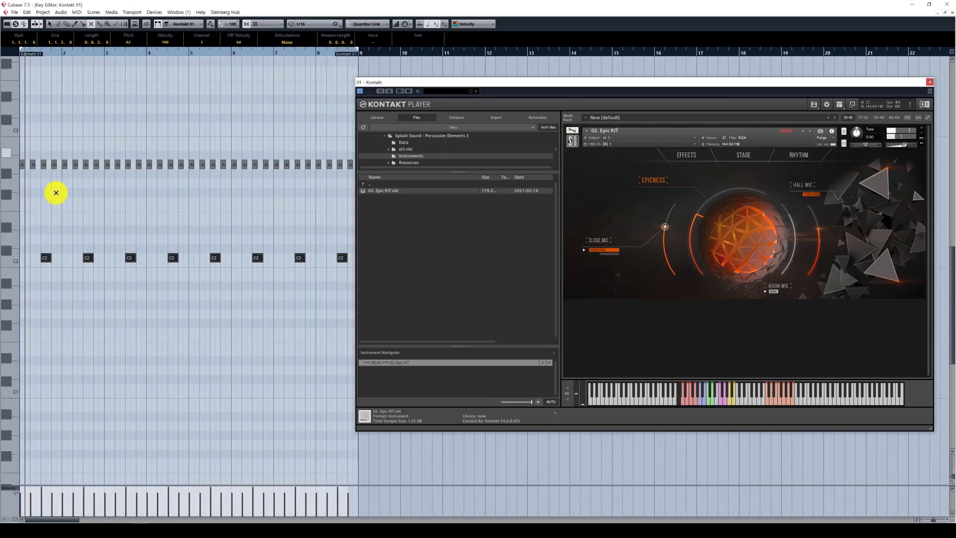
click(69, 207)
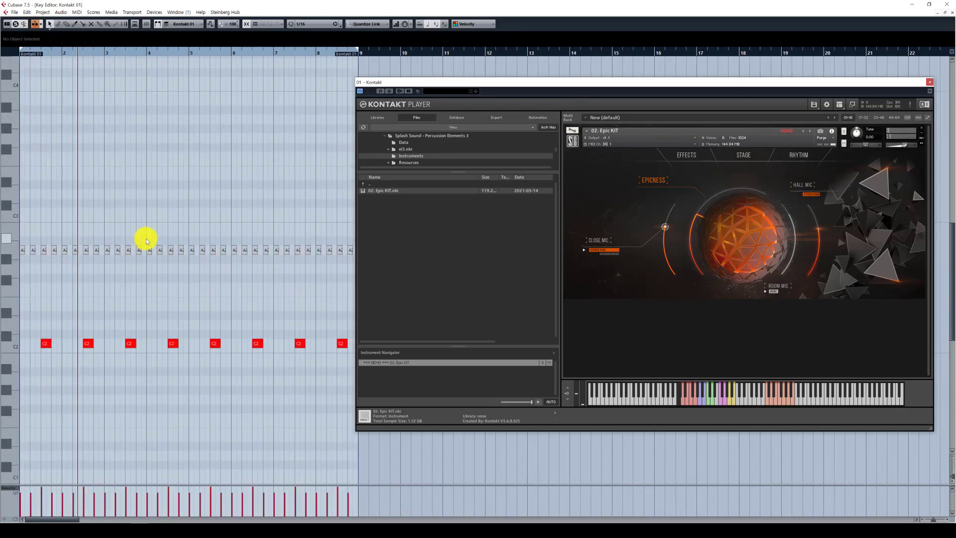
Step: Audition the C2 and D2 keys and copy the C2 note in bar 2 up to D2
click(18, 258)
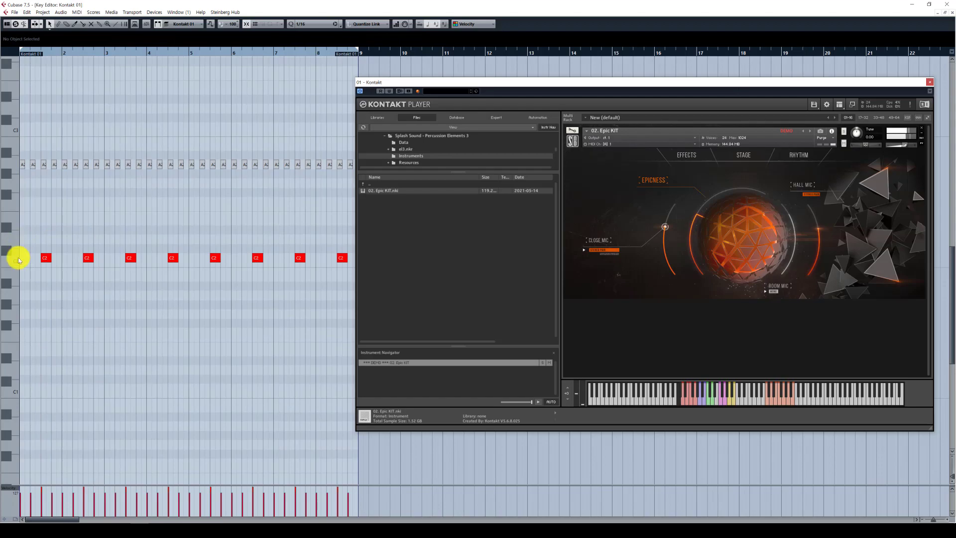
click(15, 237)
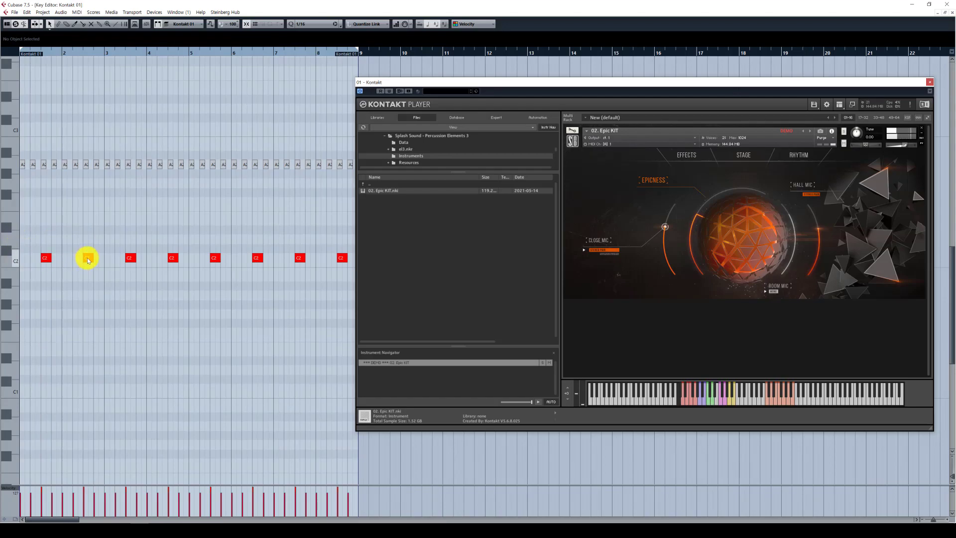
drag(87, 257, 88, 239)
key(g)
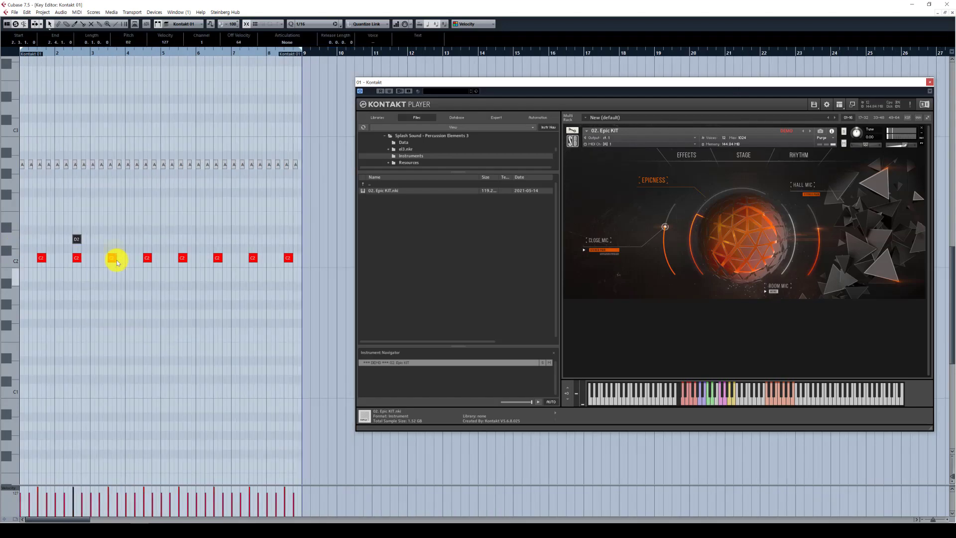
Step: Copy the C2 note in bar 4 up to D2, undoing the first attempt
drag(147, 257, 147, 241)
key(ctrl+z)
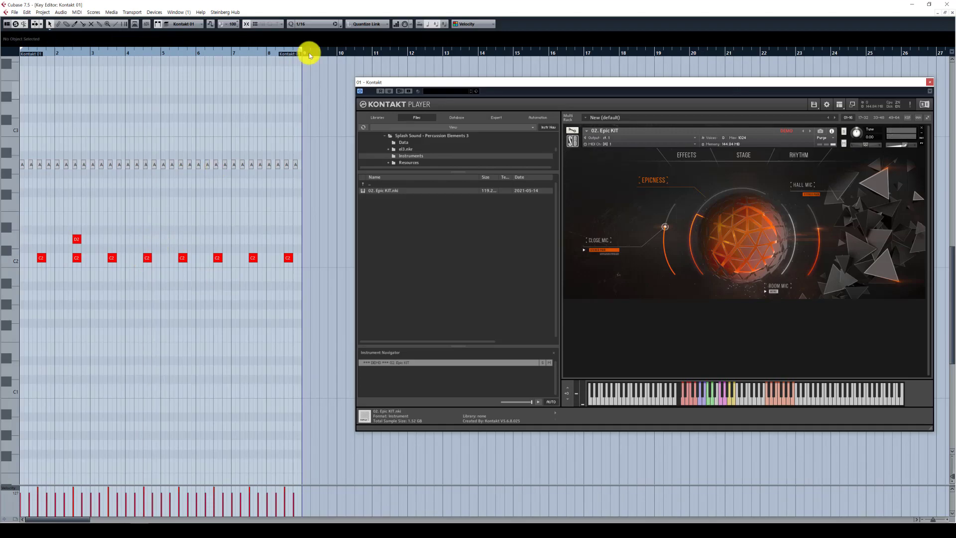
key(h)
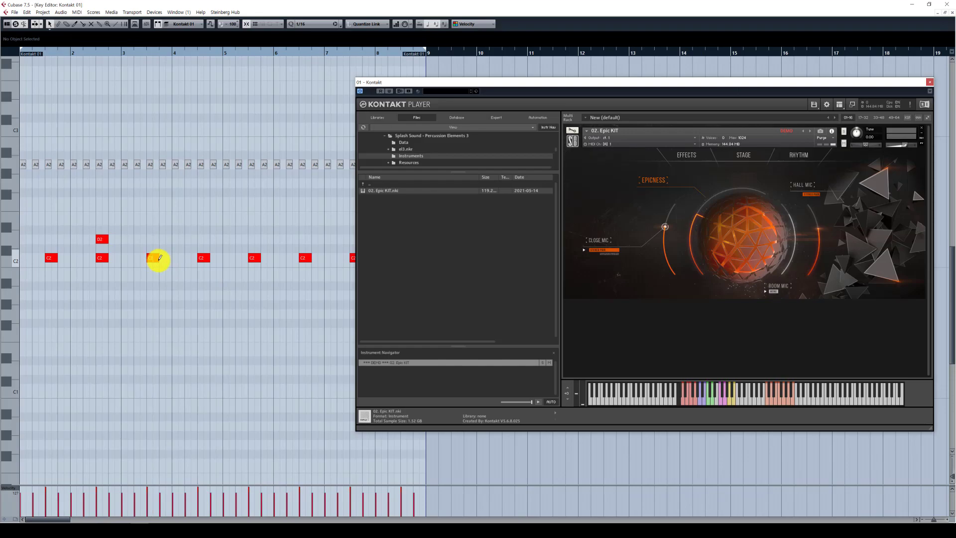
drag(205, 258, 203, 239)
key(g)
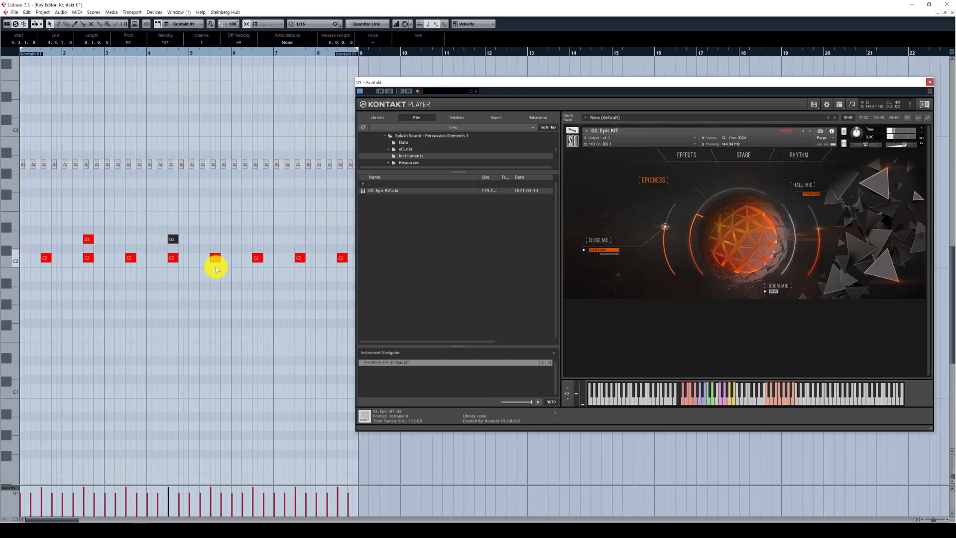
key(g)
Step: Copy the C2 notes in bars 6 and 8 up to D2 and play the part
drag(185, 271, 180, 246)
drag(217, 271, 211, 249)
drag(285, 269, 292, 240)
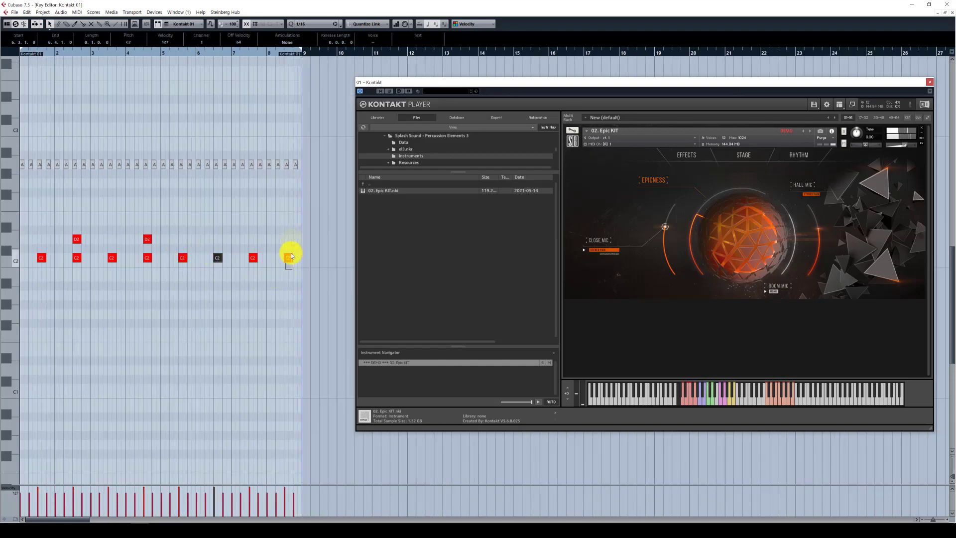
shift+click(288, 257)
drag(217, 258, 220, 237)
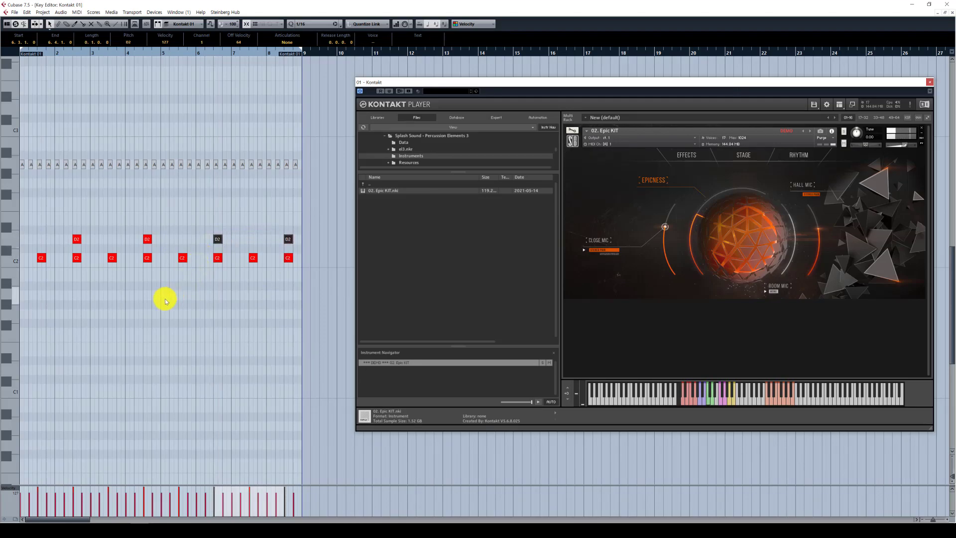
click(166, 301)
key(space)
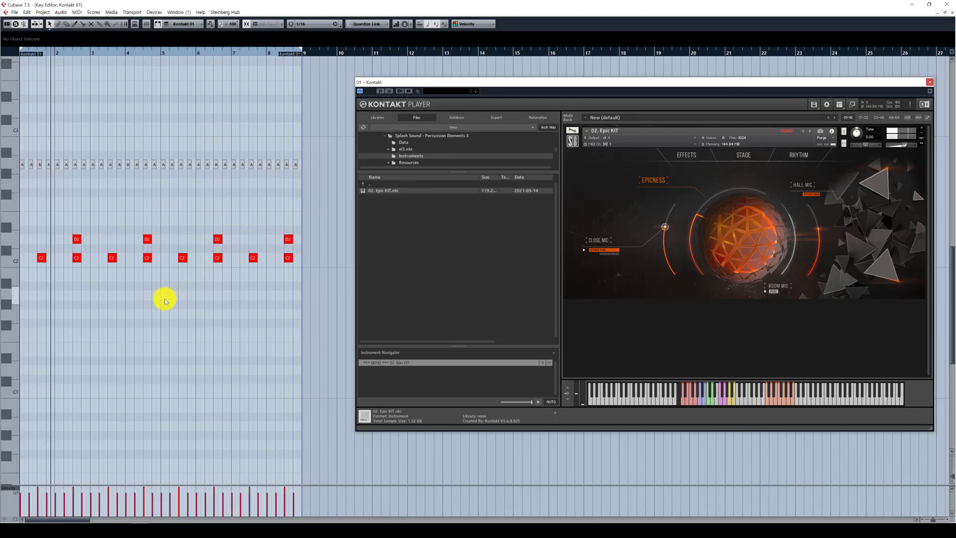
Step: Select all the D2 notes, enlarge the velocity lane and slightly lower their velocity while the part plays
drag(123, 212, 63, 198)
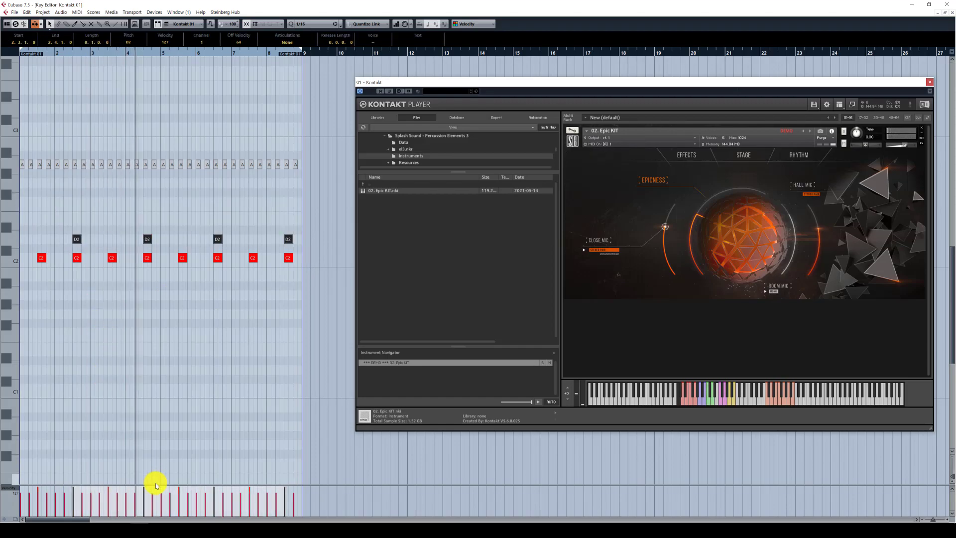
drag(156, 485, 158, 426)
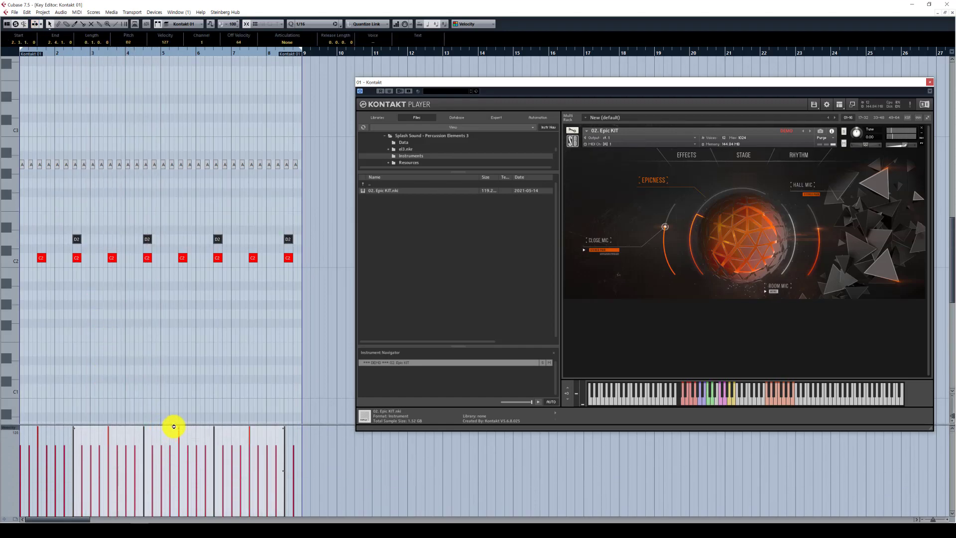
click(188, 345)
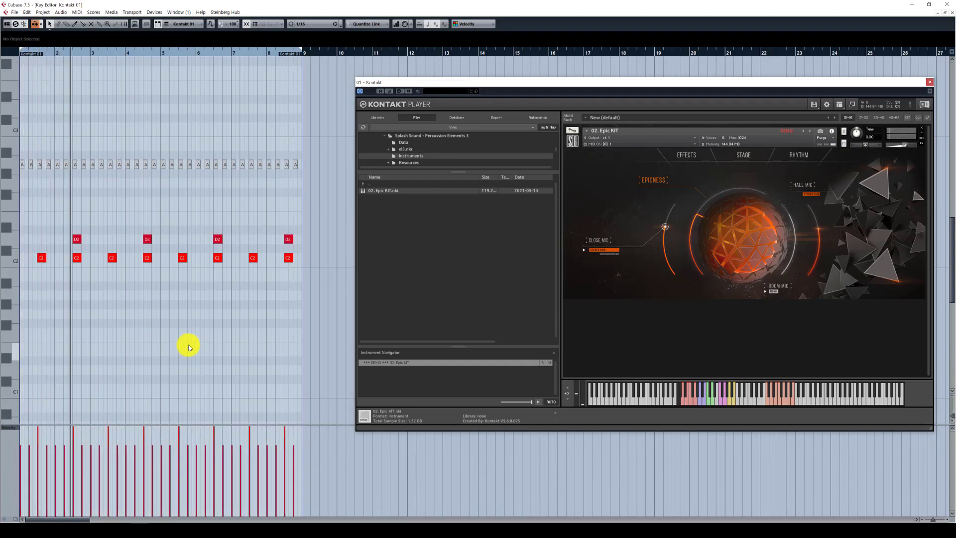
key(space)
Step: Unmute the A2 notes and play them together with the C2 and D2 notes
drag(323, 202, 11, 155)
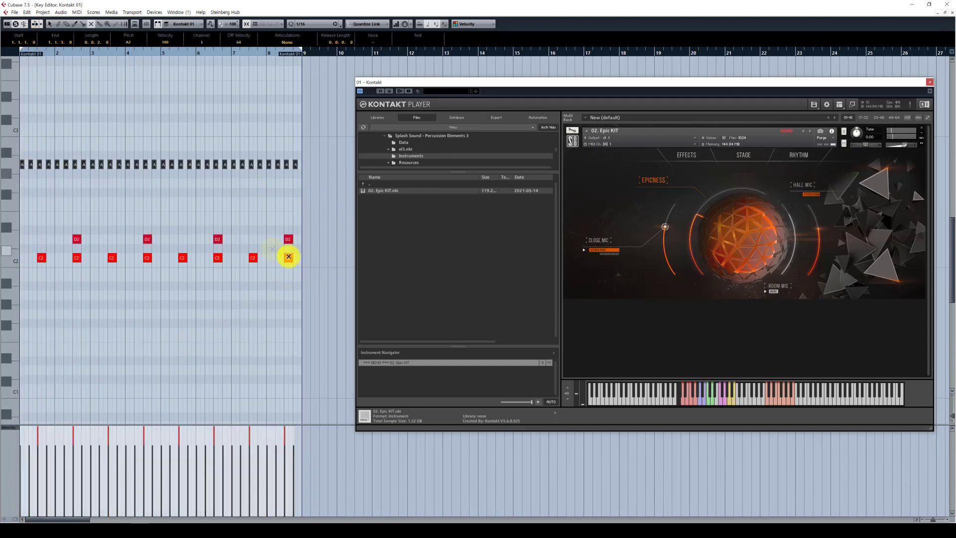
key(space)
scroll(282, 282, down, 1)
scroll(279, 281, up, 2)
scroll(273, 274, up, 4)
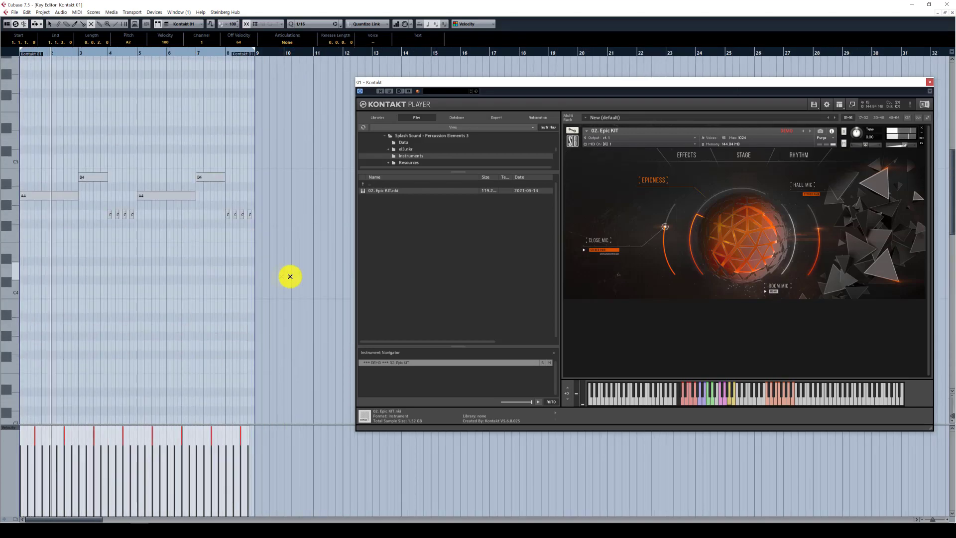
Step: Unmute the upper A4, B4 and G4 notes and play them together with the lower drum notes
drag(289, 276, 50, 161)
scroll(165, 248, down, 5)
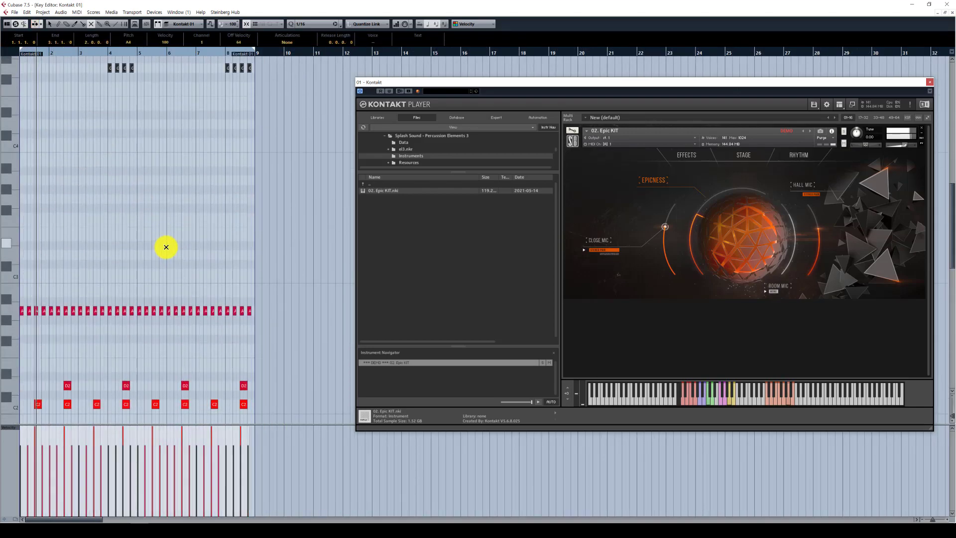
click(166, 248)
scroll(149, 231, down, 3)
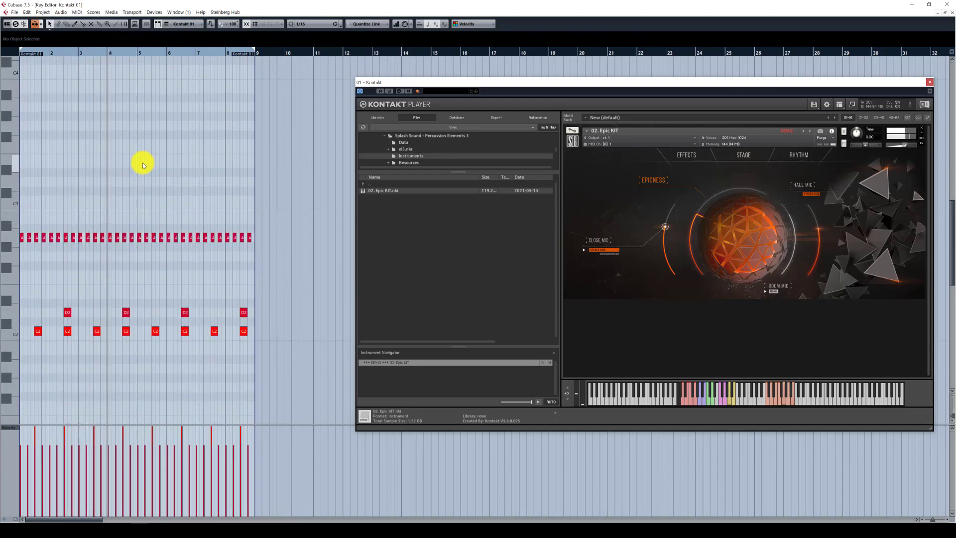
key(space)
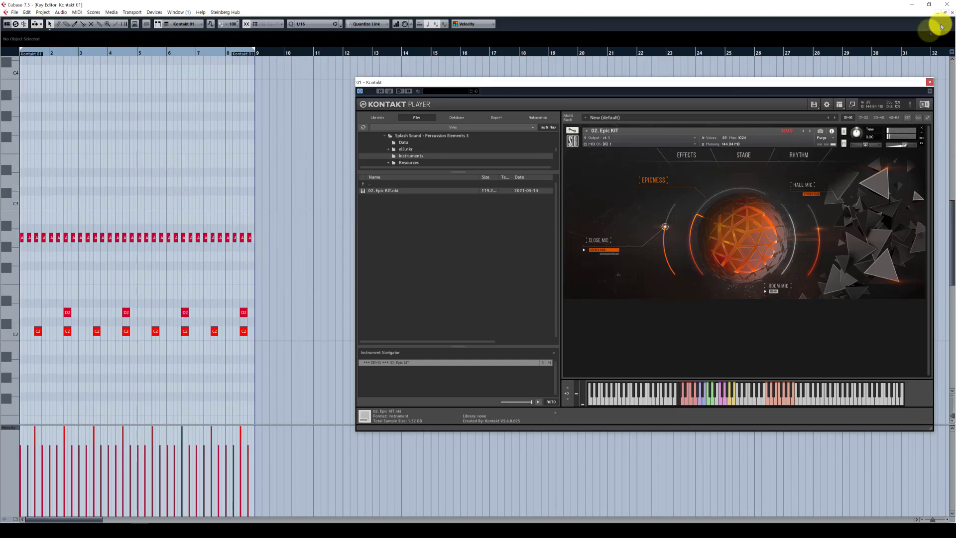
Step: Return to the project arrangement and play the Kontakt 01 and GTR 75 tracks soloed together
click(948, 13)
click(108, 229)
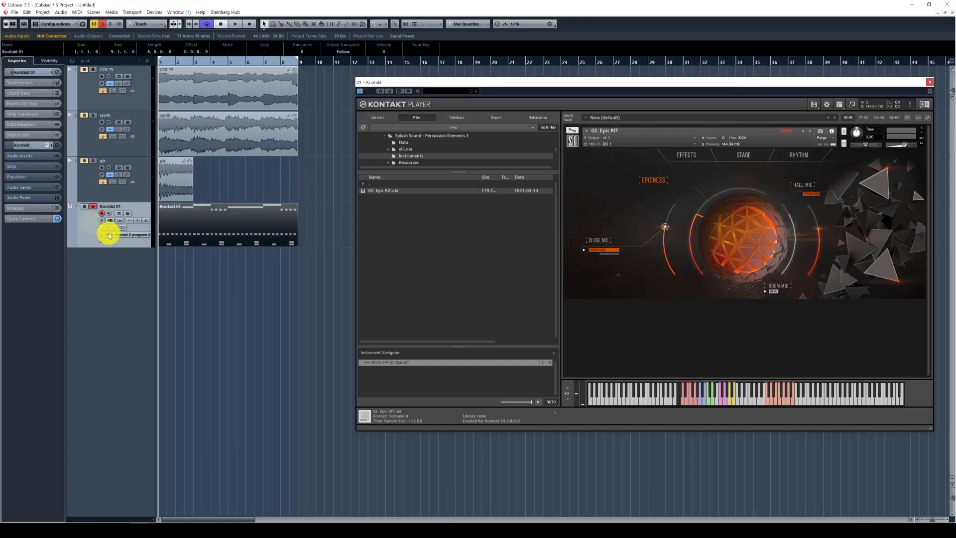
click(150, 104)
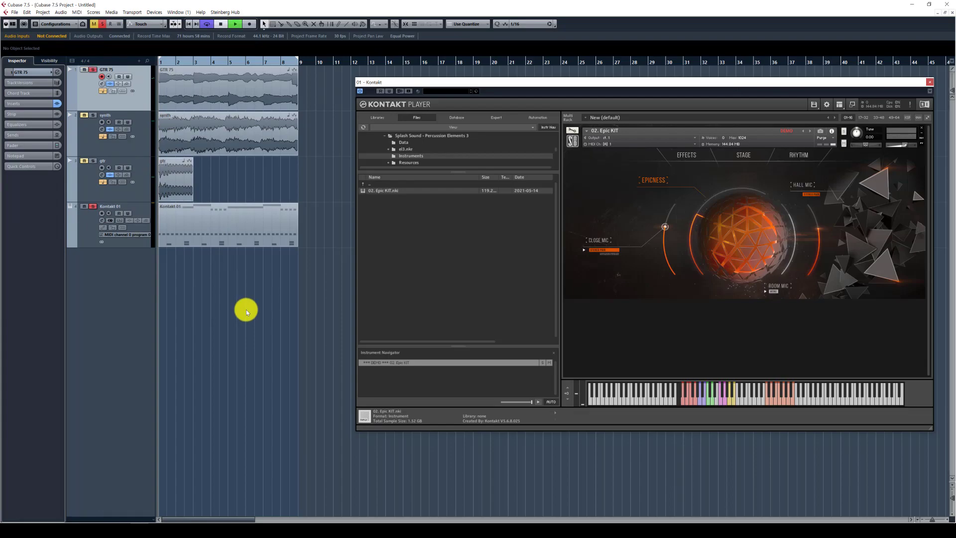
key(space)
key(g)
right_click(269, 314)
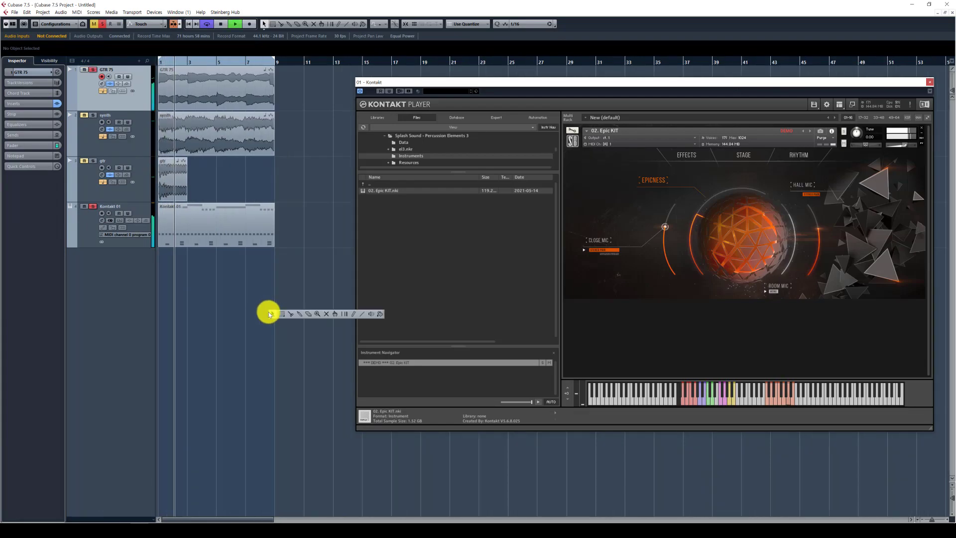
Step: Move the Kontakt window away from the tracks and add the synth track to the soloed playback
drag(410, 81, 438, 69)
right_click(297, 286)
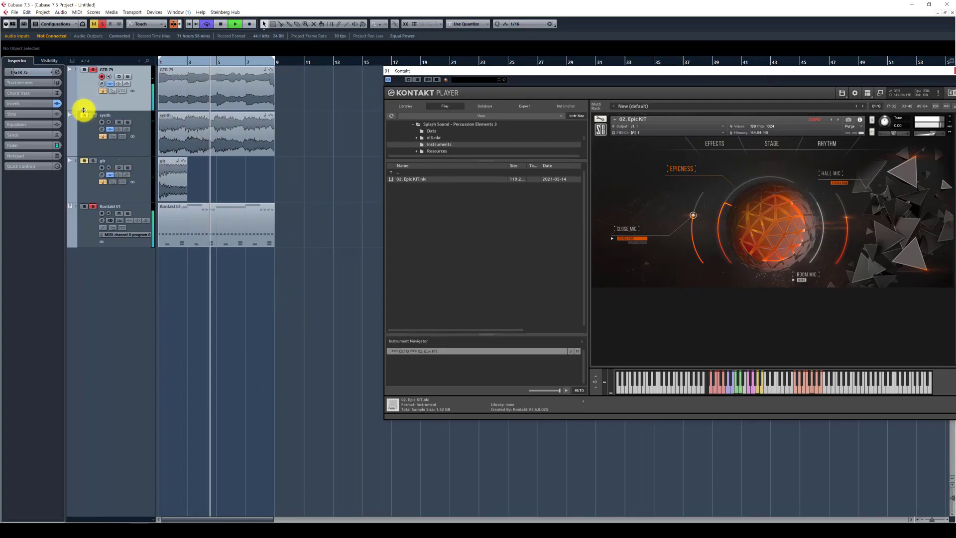
click(86, 129)
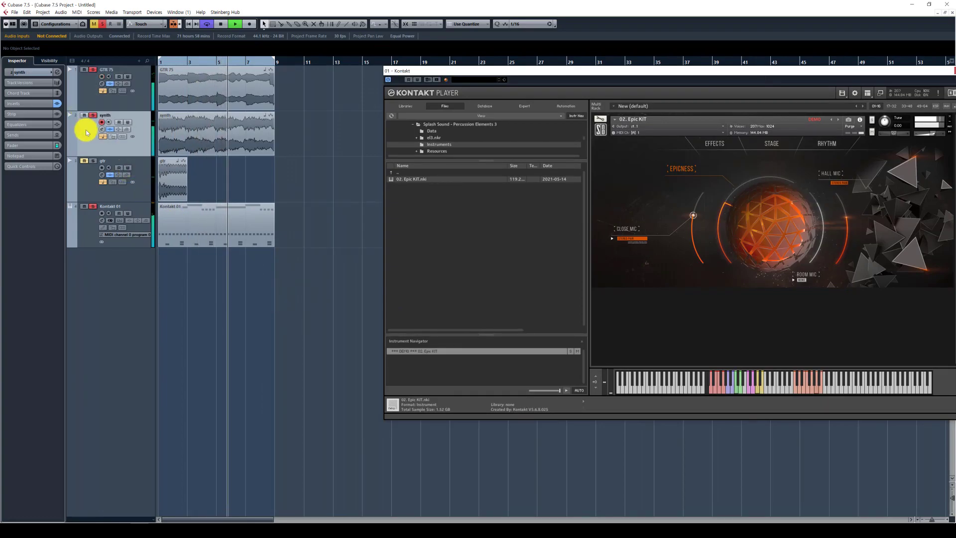
Step: In the mixer, lower the synth fader to -10.8 dB and raise the gtr fader to -9.32 dB
key(F3)
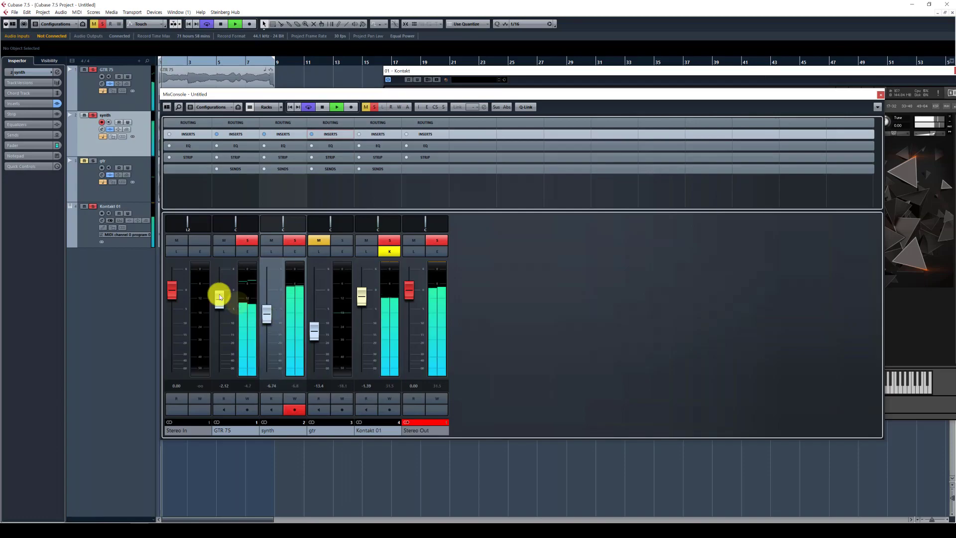
click(267, 327)
click(319, 240)
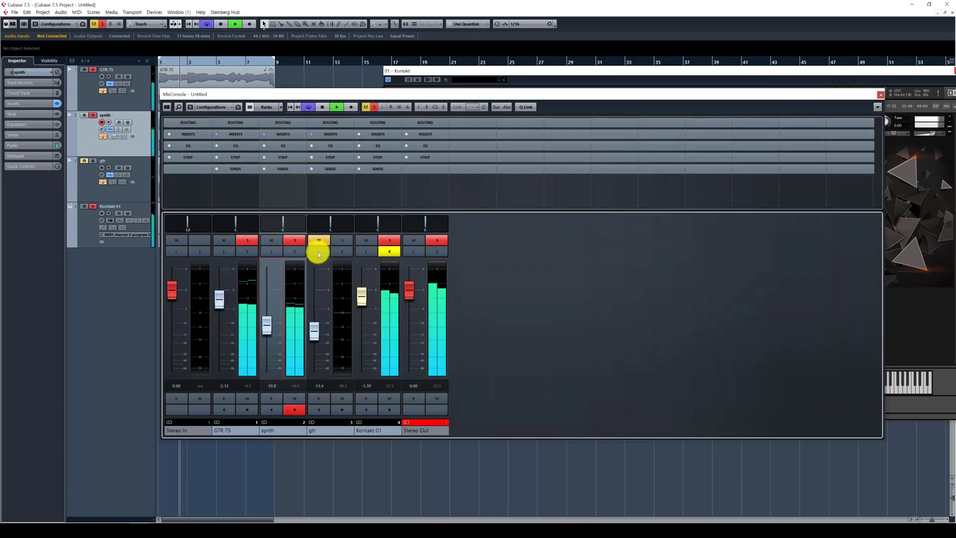
mouse_move(318, 332)
mouse_down()
mouse_move(318, 300)
mouse_move(314, 328)
mouse_up()
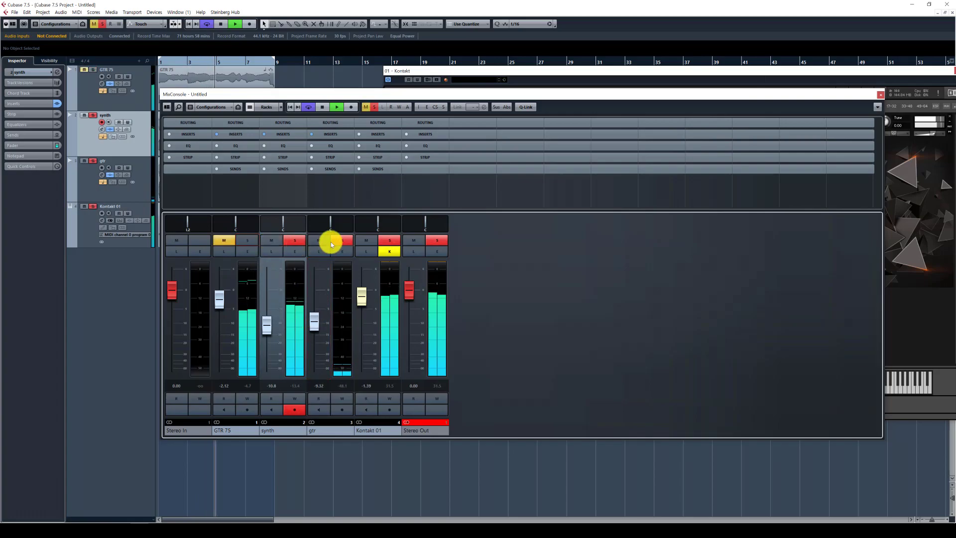
Step: Audition the synth, gtr and GTR 75 tracks one at a time in solo, closing the mixer after the synth
click(327, 241)
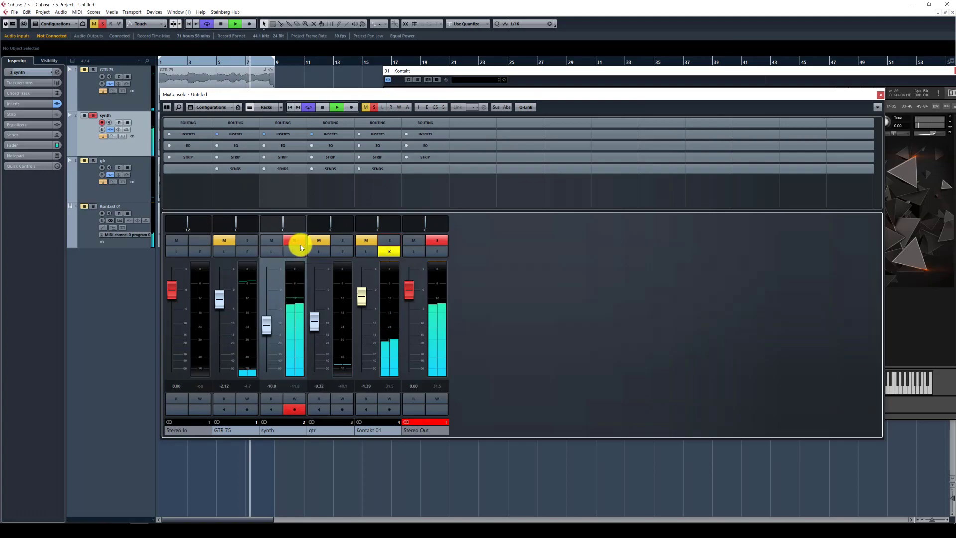
key(F3)
click(141, 178)
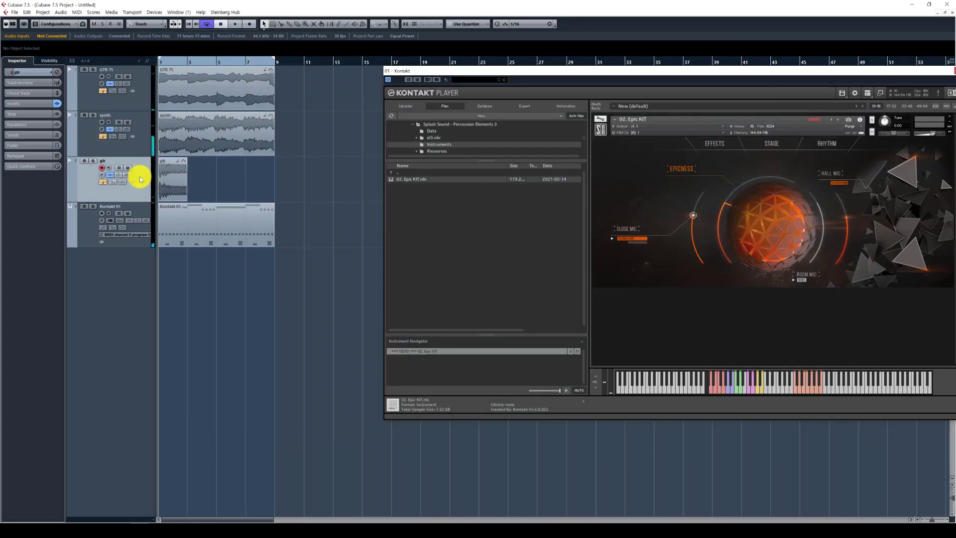
key(h)
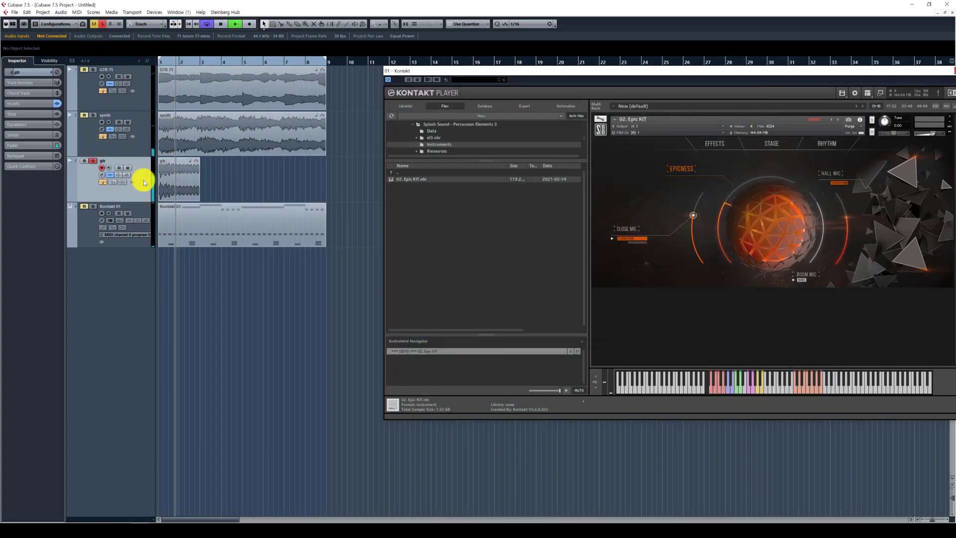
click(141, 94)
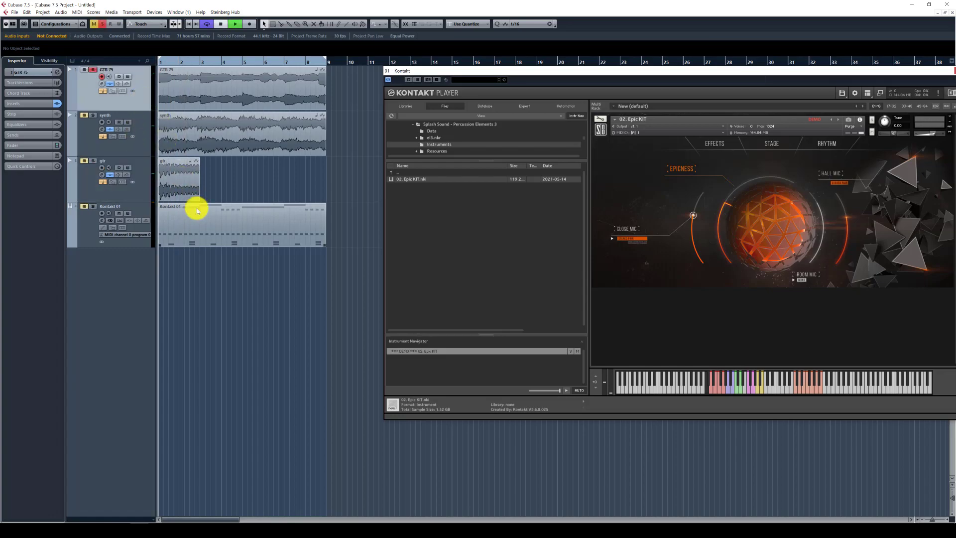
key(g)
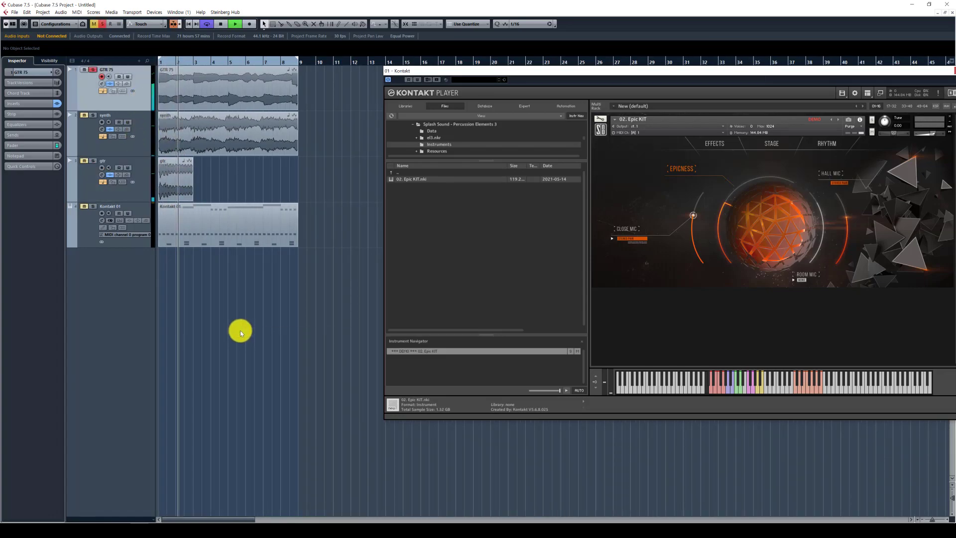
Step: Add the Kontakt 01, synth and gtr tracks to the playback one by one, clear all solos and play the full mix
click(85, 218)
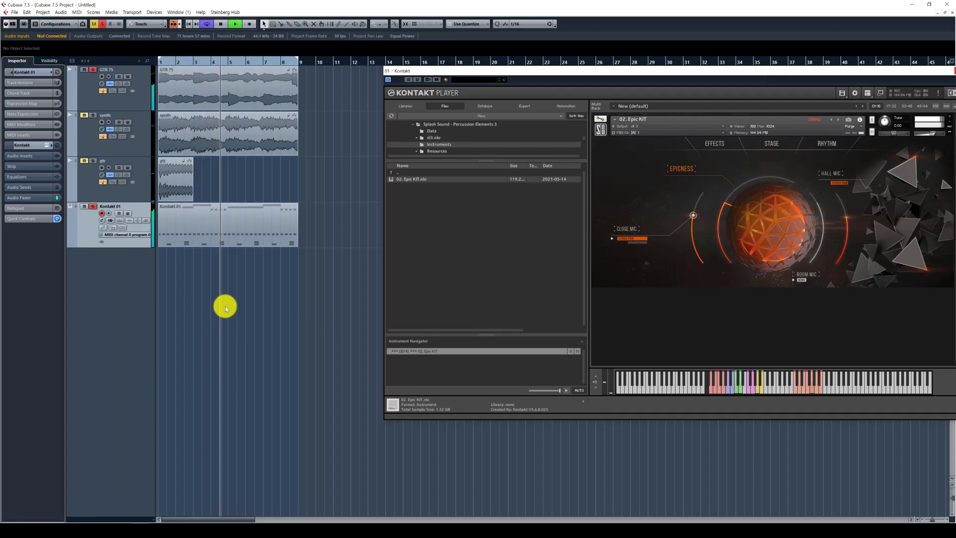
click(86, 128)
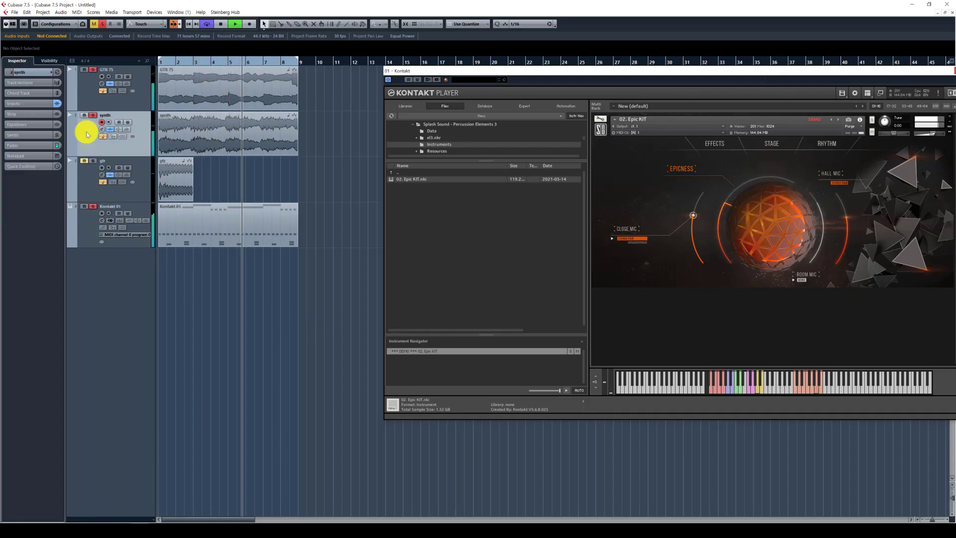
click(87, 163)
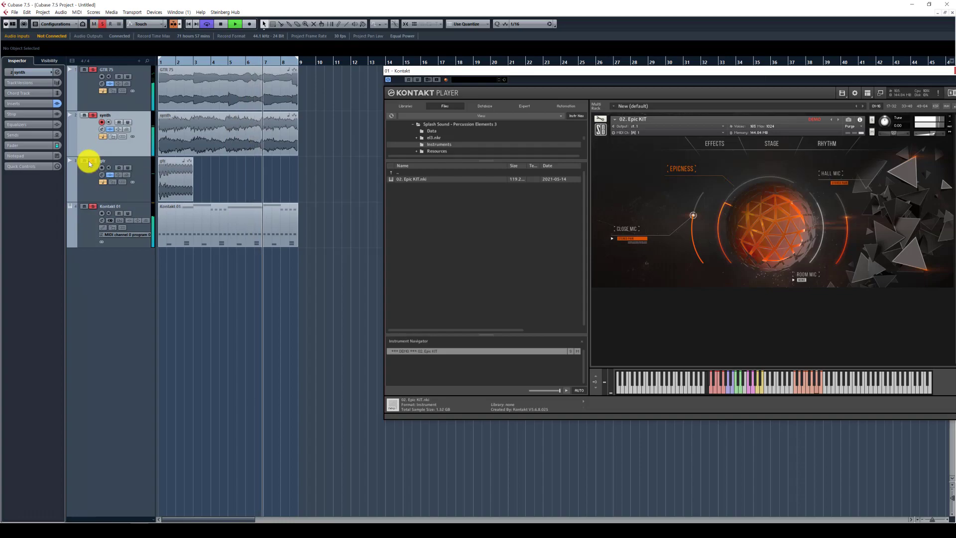
click(102, 24)
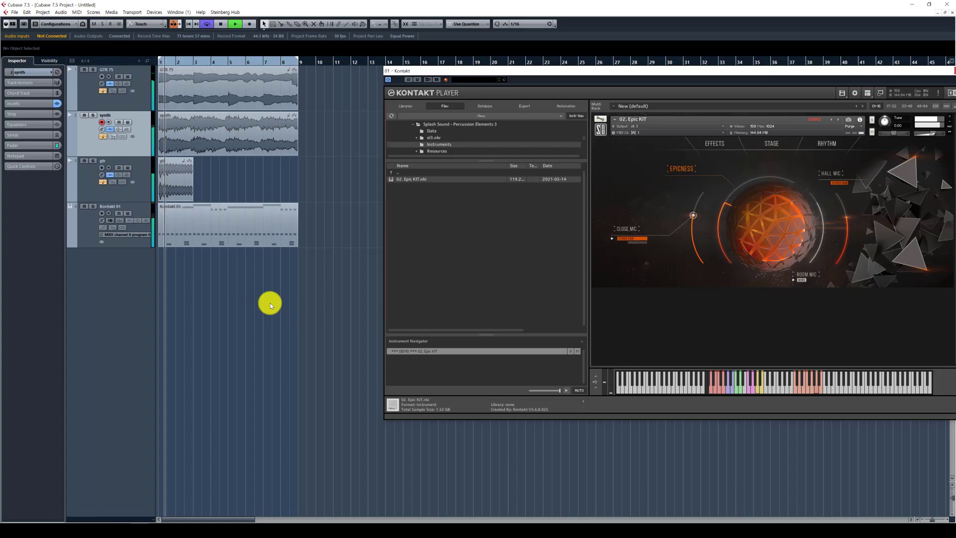
drag(508, 71, 468, 78)
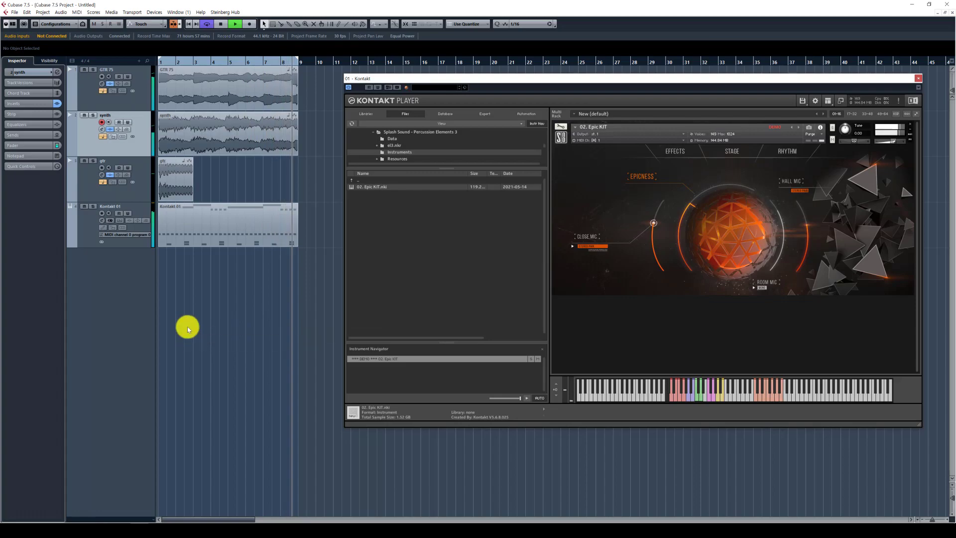
key(space)
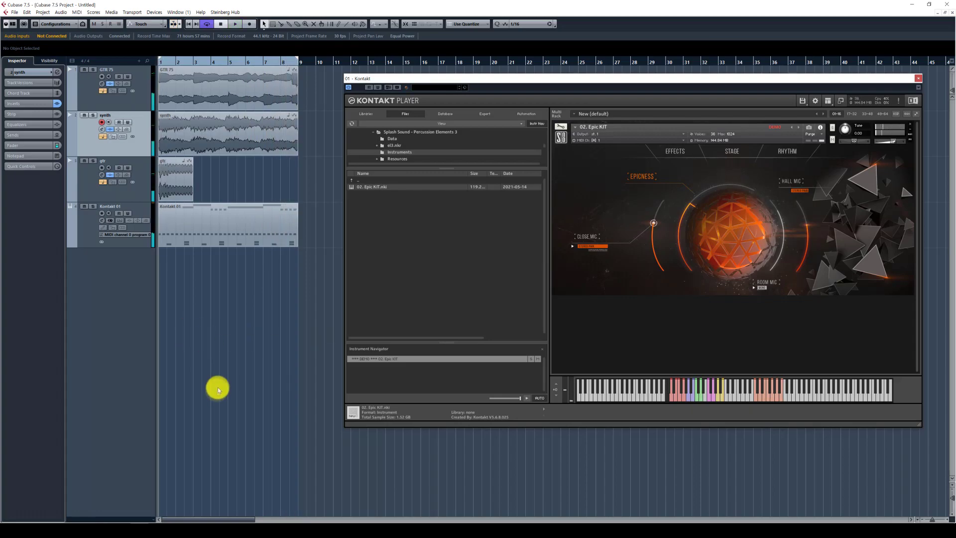